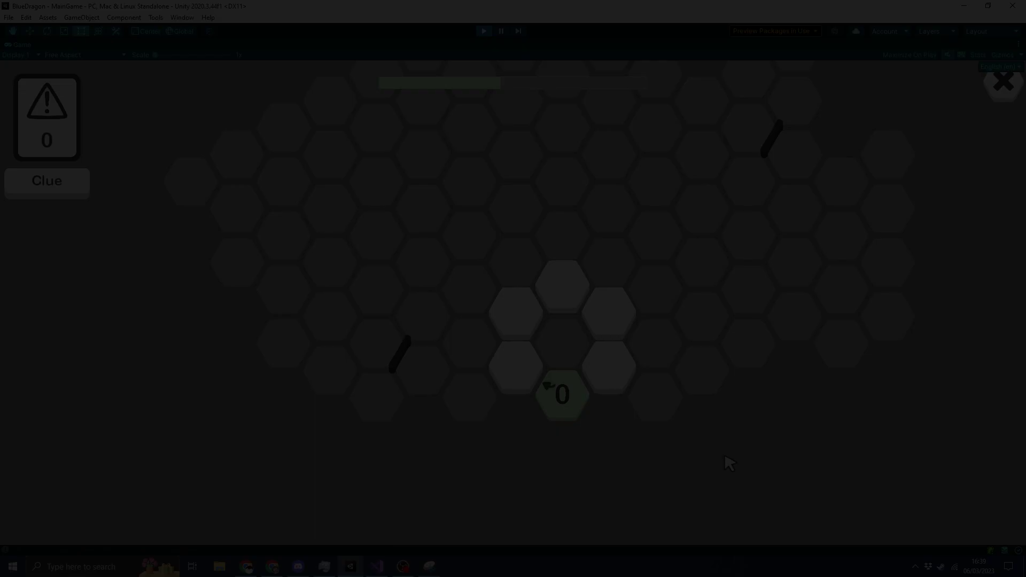
Pan the hex board, select the green 0 clue, and snip the board around it.
drag(725, 456, 630, 450)
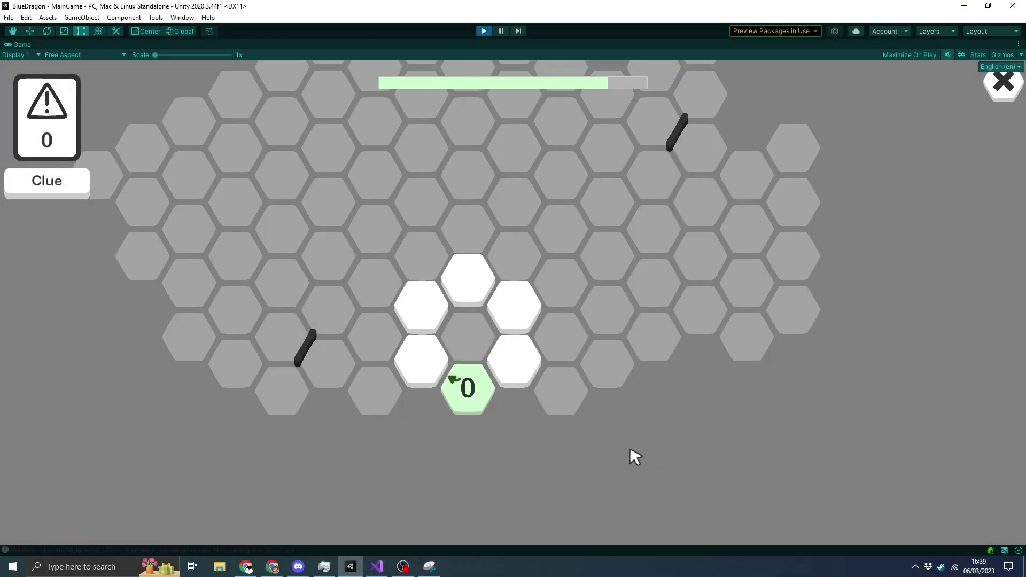
click(497, 389)
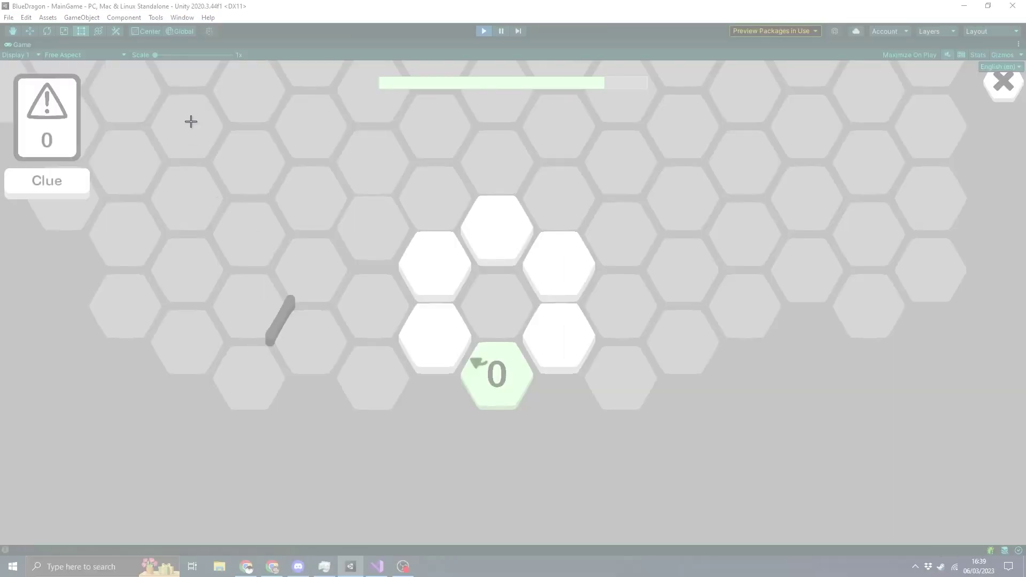
drag(189, 105, 799, 480)
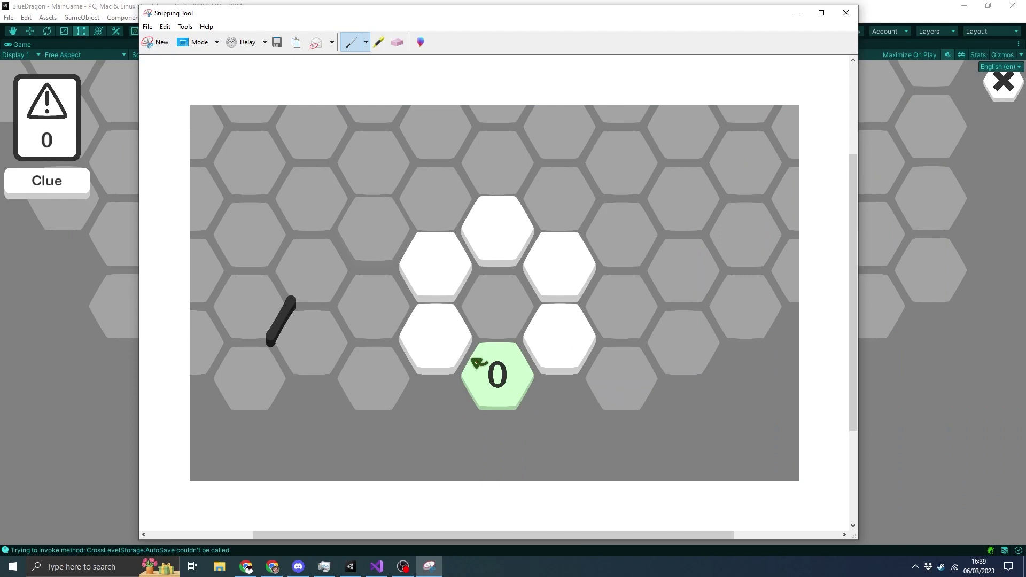
Draw a red pen arrow looping from the green 0 clue around its white tile ring.
drag(442, 324, 440, 271)
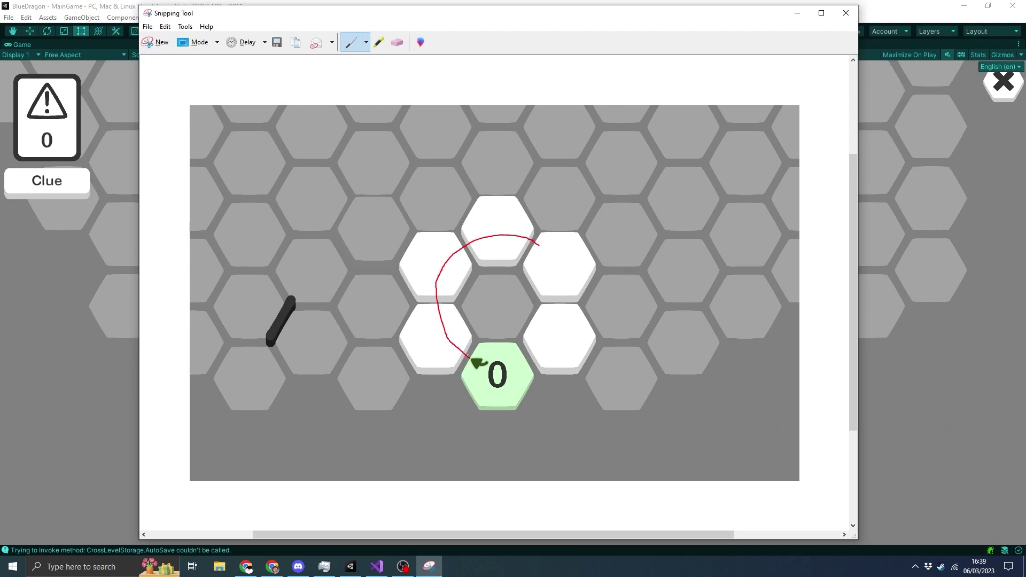
drag(472, 370, 484, 364)
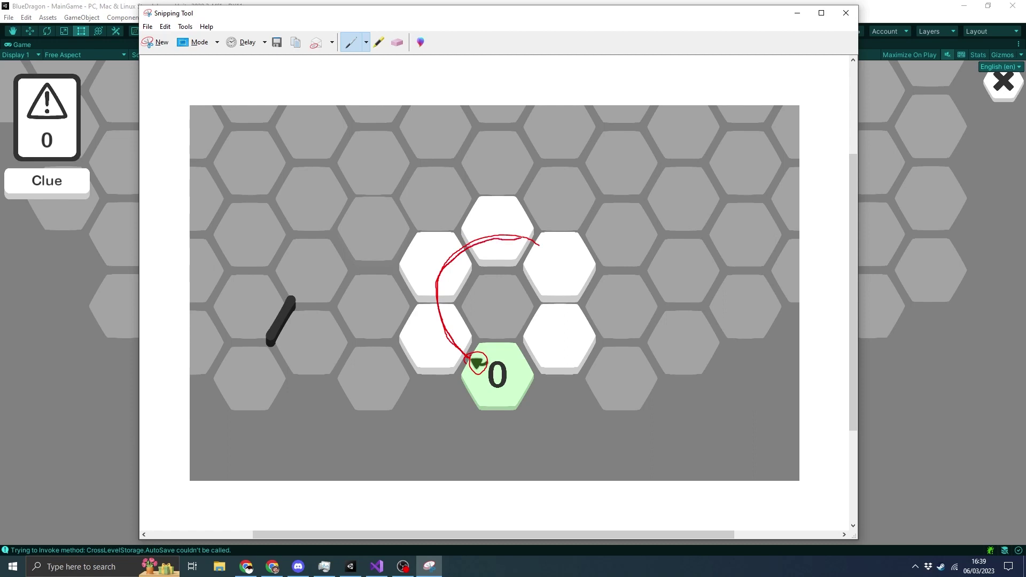
mouse_move(563, 289)
mouse_down()
mouse_move(545, 348)
mouse_move(504, 369)
mouse_move(509, 353)
mouse_move(528, 376)
mouse_move(507, 352)
mouse_up()
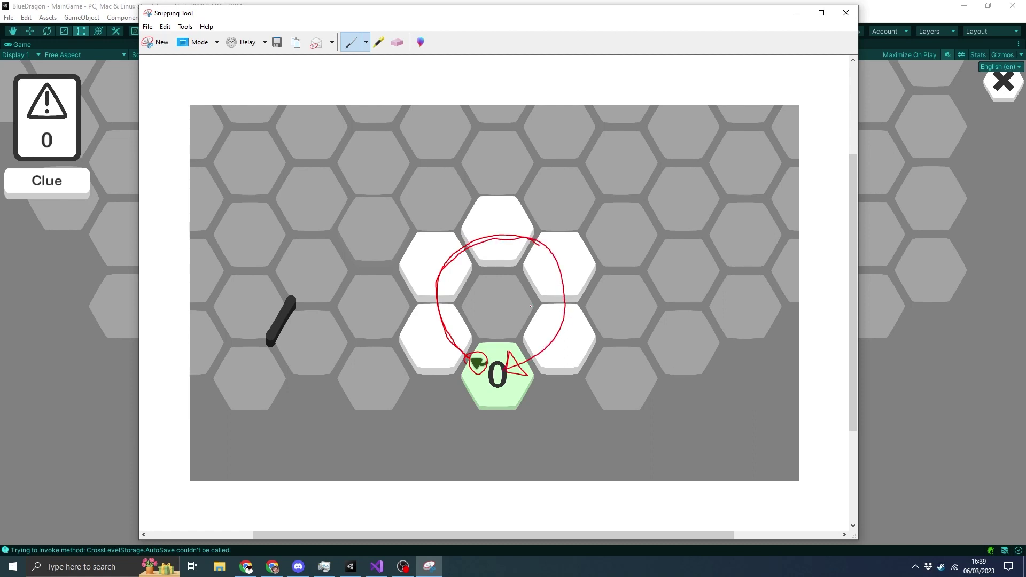
key(alt+Tab)
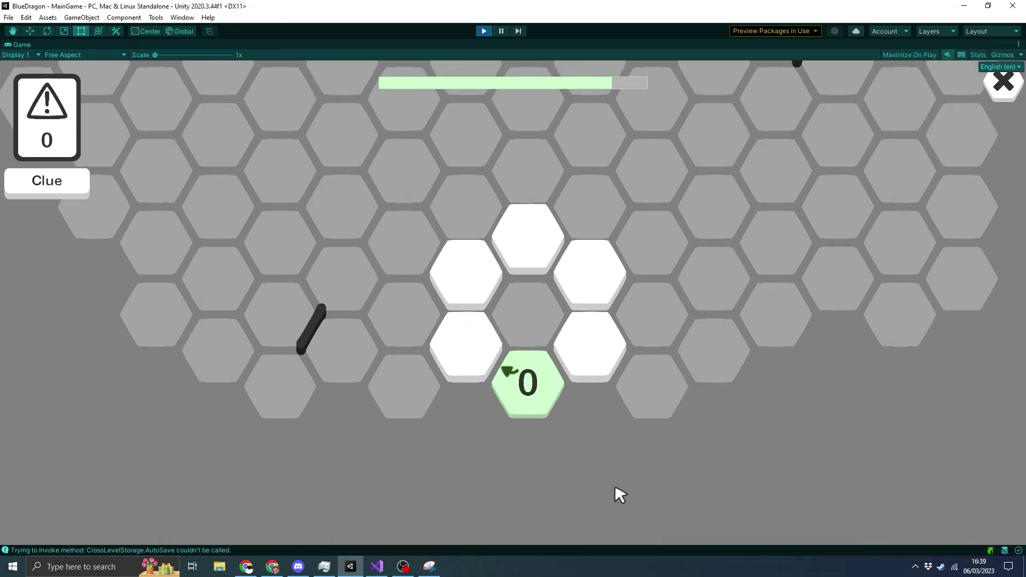
Reveal two more 0 clues up the board, then advance to the rotate-tile ring puzzle.
click(411, 255)
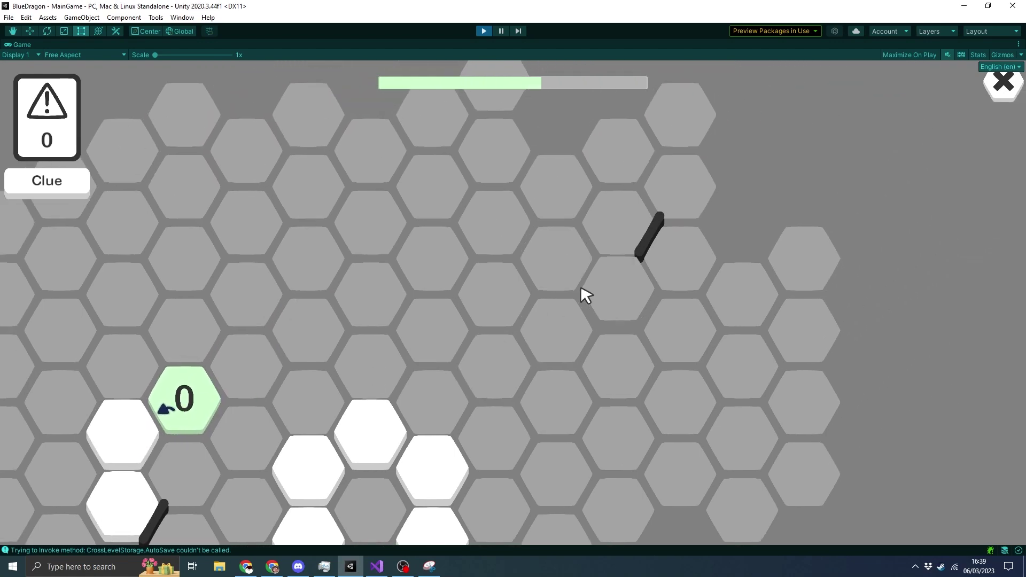
click(575, 320)
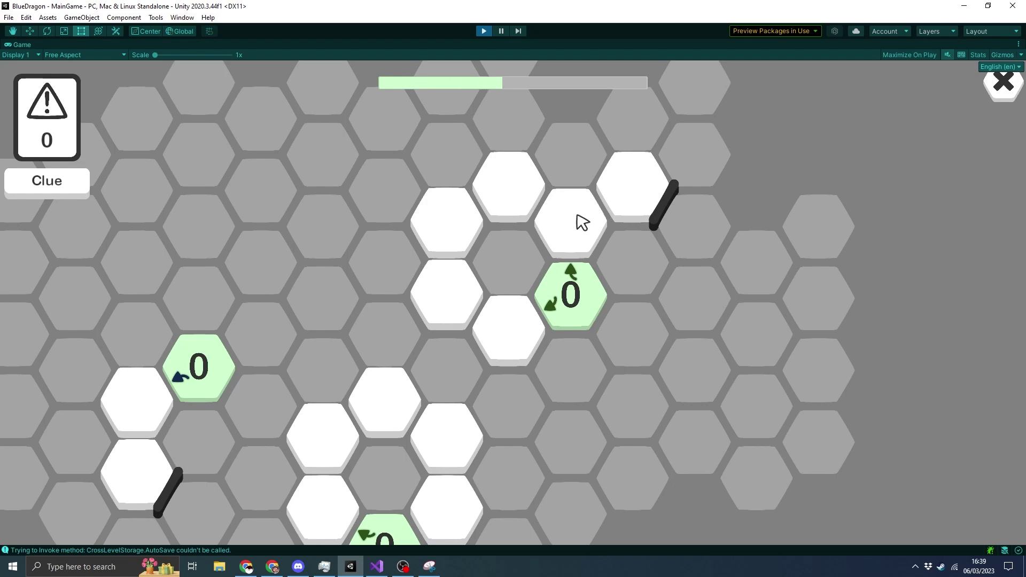
click(578, 298)
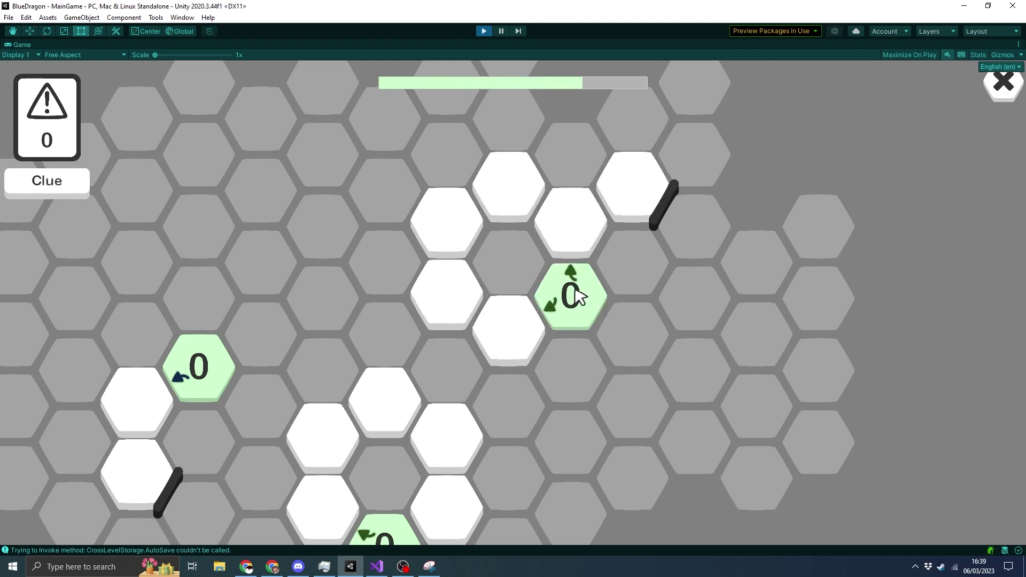
click(577, 297)
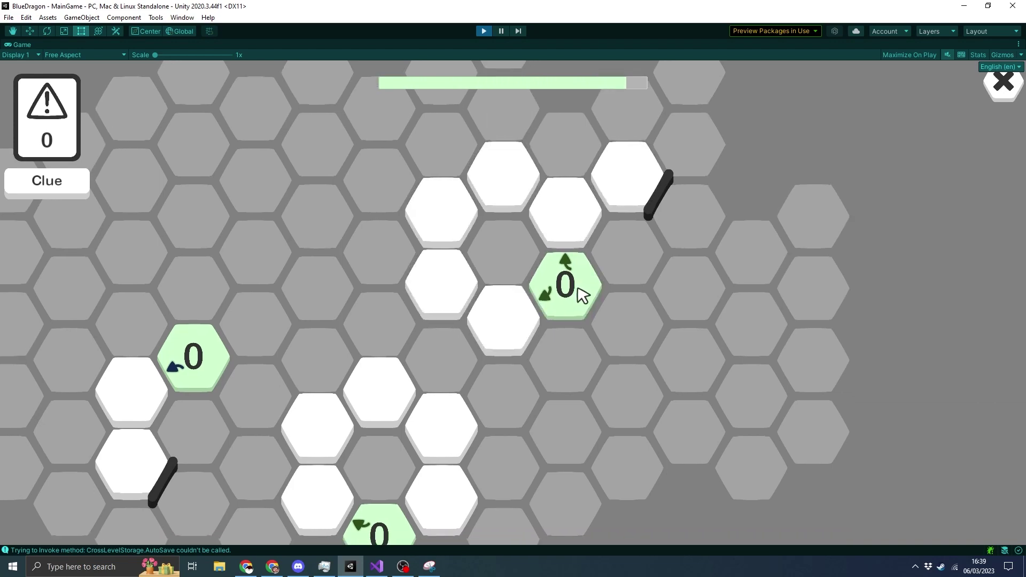
click(578, 292)
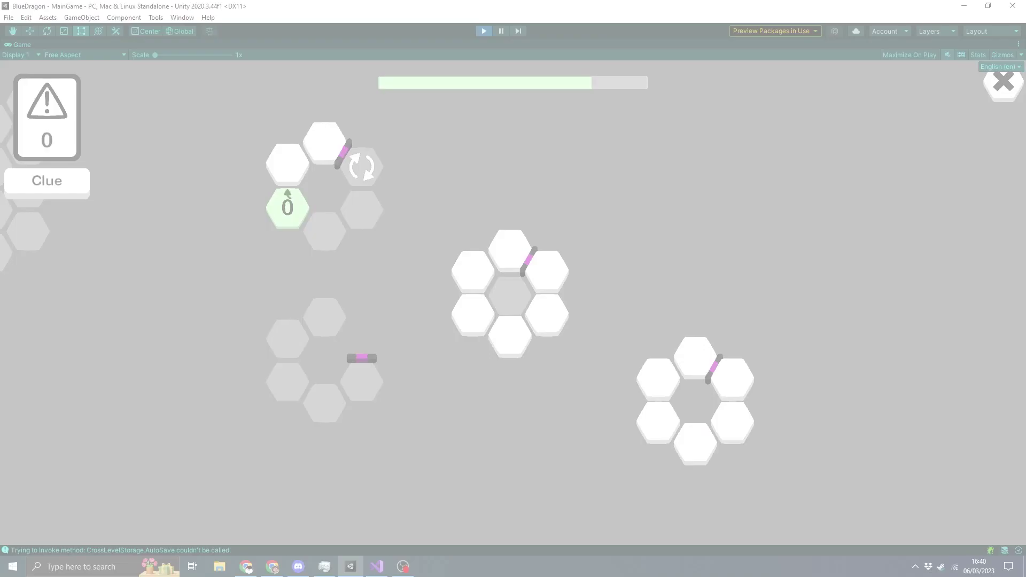
Snip the game view and draw red arrows around the left, centre and bottom-right rings.
drag(216, 79, 835, 539)
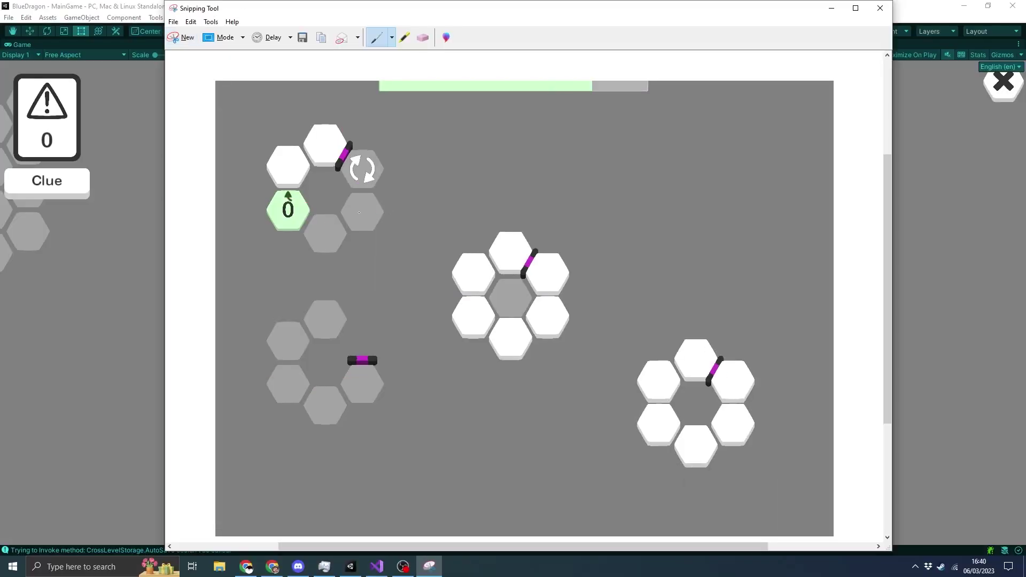
mouse_move(286, 184)
mouse_down()
mouse_move(288, 162)
mouse_move(343, 150)
mouse_up()
mouse_move(533, 267)
mouse_down()
mouse_move(556, 301)
mouse_move(532, 329)
mouse_move(490, 335)
mouse_move(466, 300)
mouse_move(475, 268)
mouse_move(520, 250)
mouse_move(530, 260)
mouse_move(506, 271)
mouse_move(524, 253)
mouse_up()
mouse_move(728, 379)
mouse_down()
mouse_move(728, 423)
mouse_move(680, 435)
mouse_move(656, 395)
mouse_move(695, 354)
mouse_move(708, 354)
mouse_move(694, 373)
mouse_move(713, 361)
mouse_up()
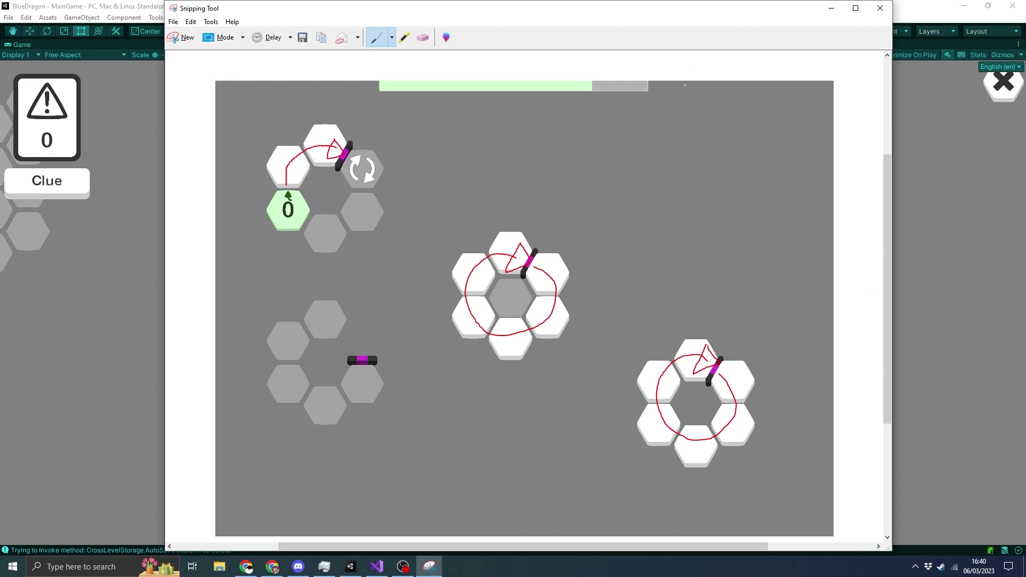
key(alt+Tab)
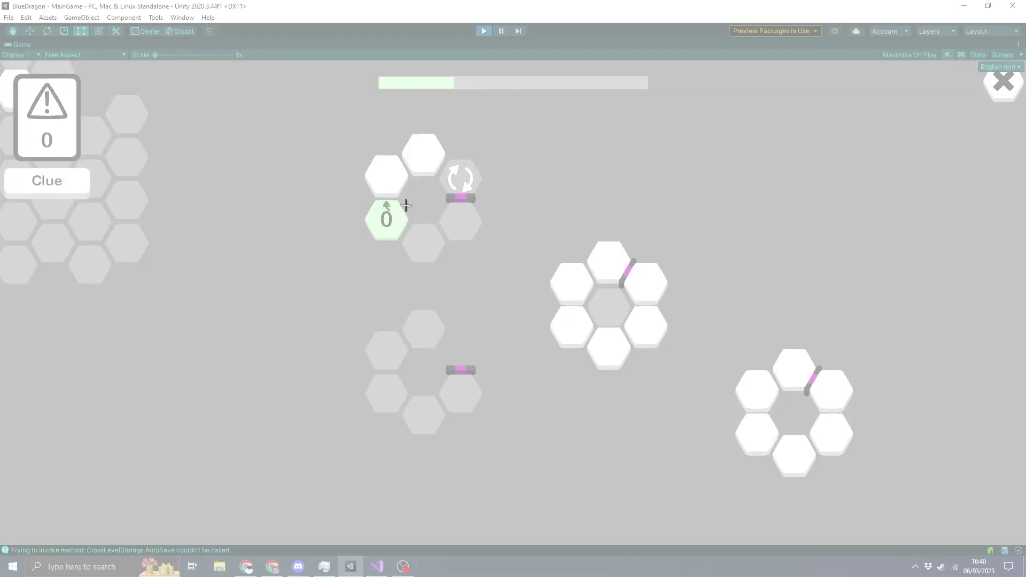
Snip the puzzle, arc a red mark around the lower group, and reveal a 0 clue there.
mouse_move(261, 87)
mouse_down()
mouse_move(503, 371)
mouse_move(689, 488)
mouse_up()
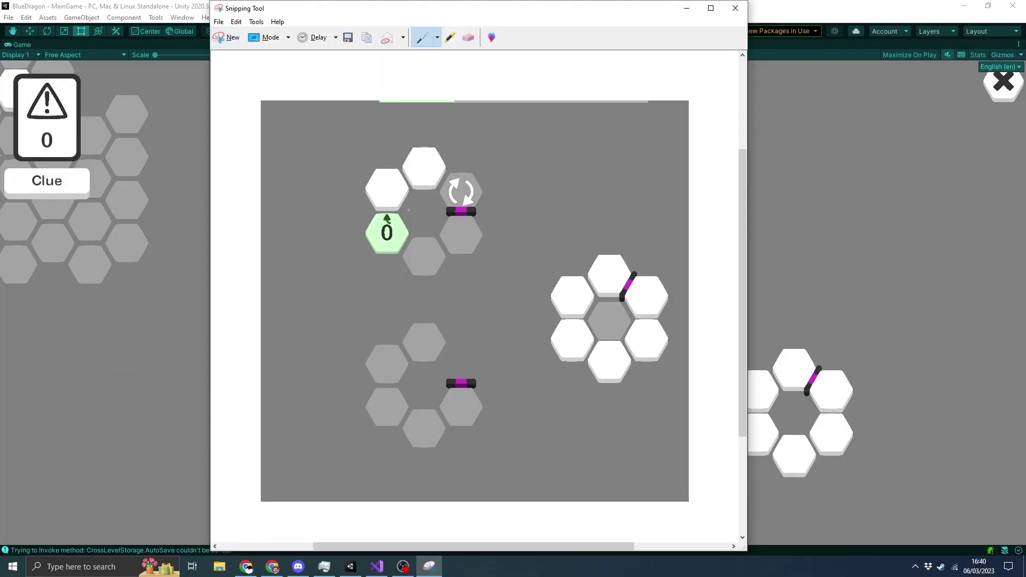
mouse_move(388, 197)
mouse_down()
mouse_move(412, 170)
mouse_move(444, 173)
mouse_move(458, 200)
mouse_up()
mouse_move(454, 412)
mouse_down()
mouse_move(388, 415)
mouse_move(385, 360)
mouse_move(417, 341)
mouse_move(443, 348)
mouse_move(420, 349)
mouse_move(428, 327)
mouse_up()
click(687, 8)
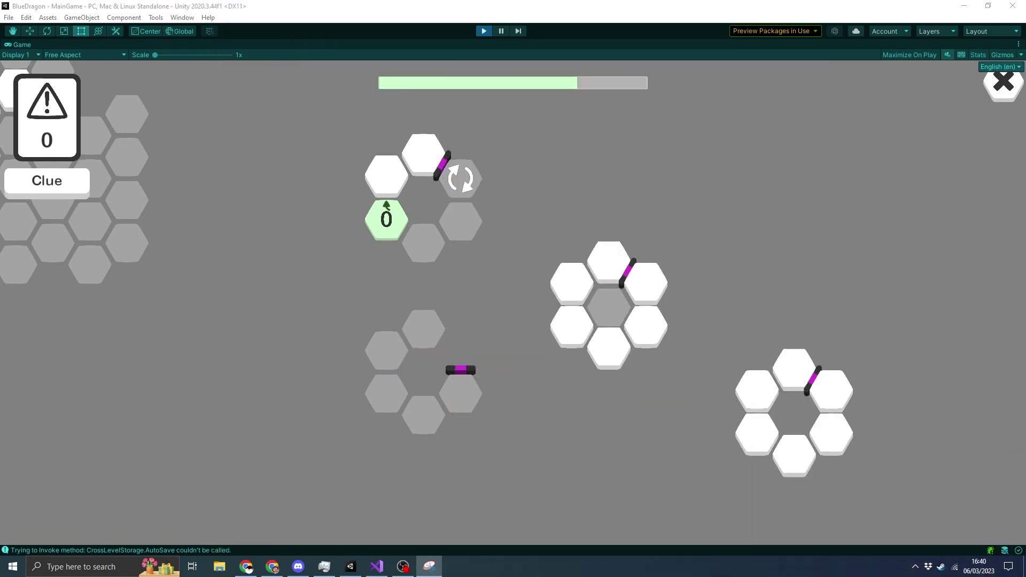
click(461, 398)
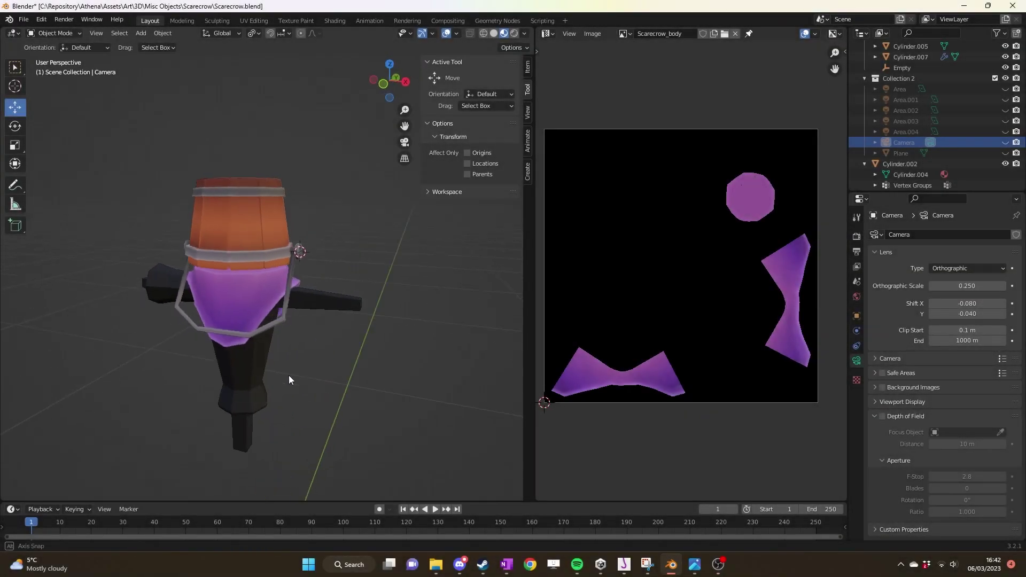
Orbit the barrel-headed scarecrow, then view and close its annotated screenshot.
middle_drag(289, 375, 345, 287)
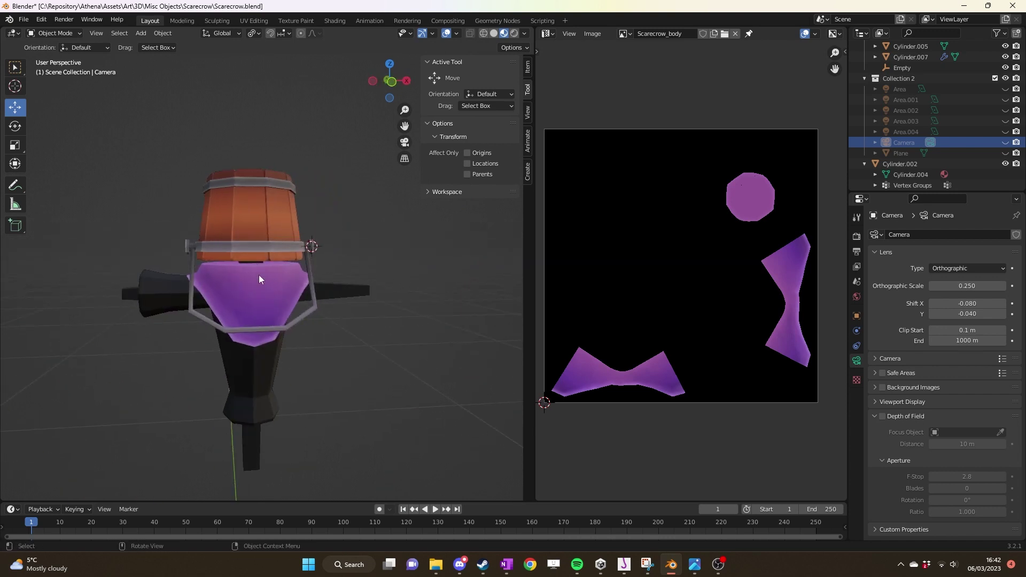
mouse_move(259, 278)
middle_down()
mouse_move(277, 252)
mouse_move(251, 267)
middle_up()
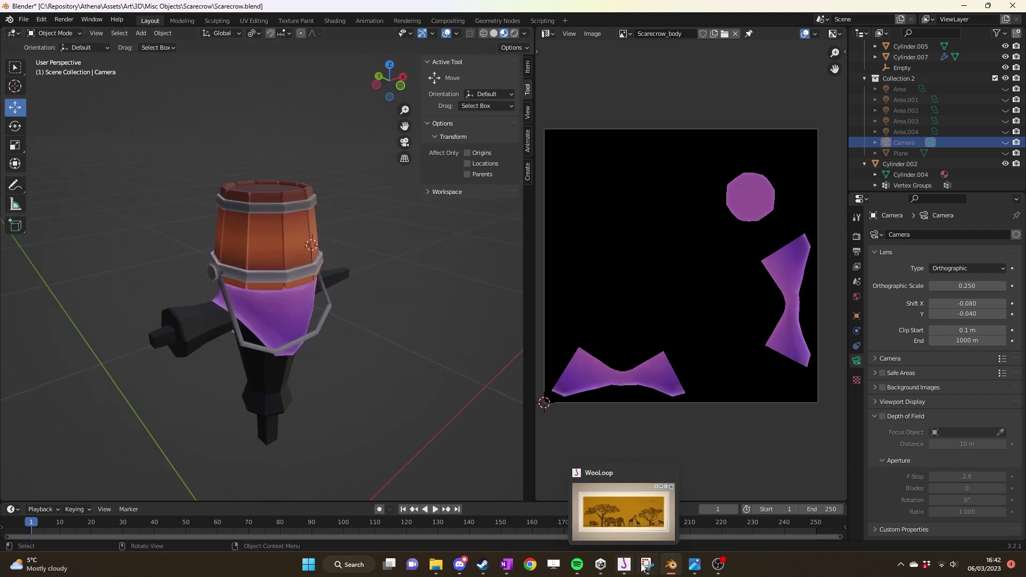
click(647, 566)
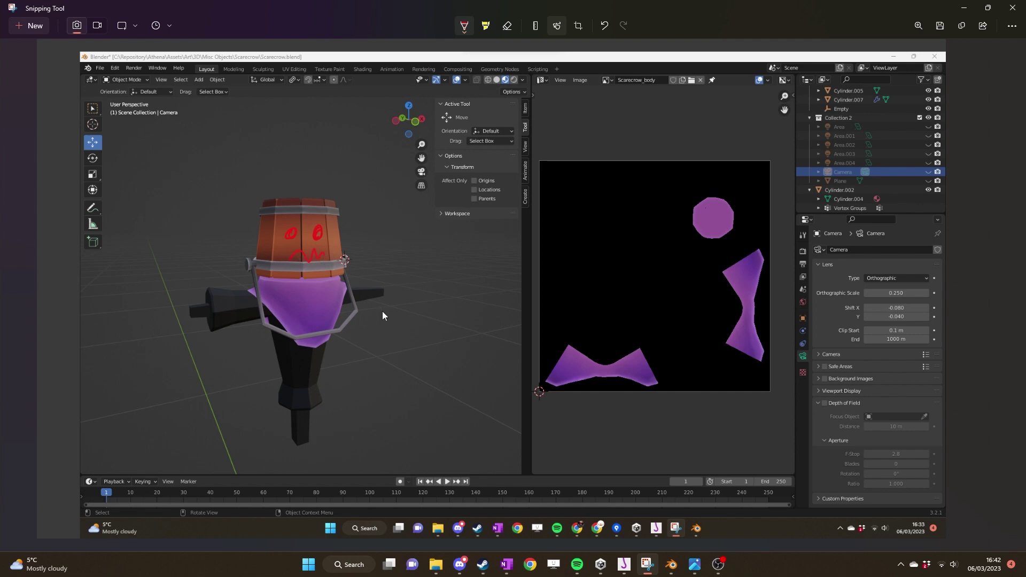
click(1013, 8)
Orbit around the scarecrow's side and back, then open Bucket_render.png.
middle_drag(325, 268, 307, 174)
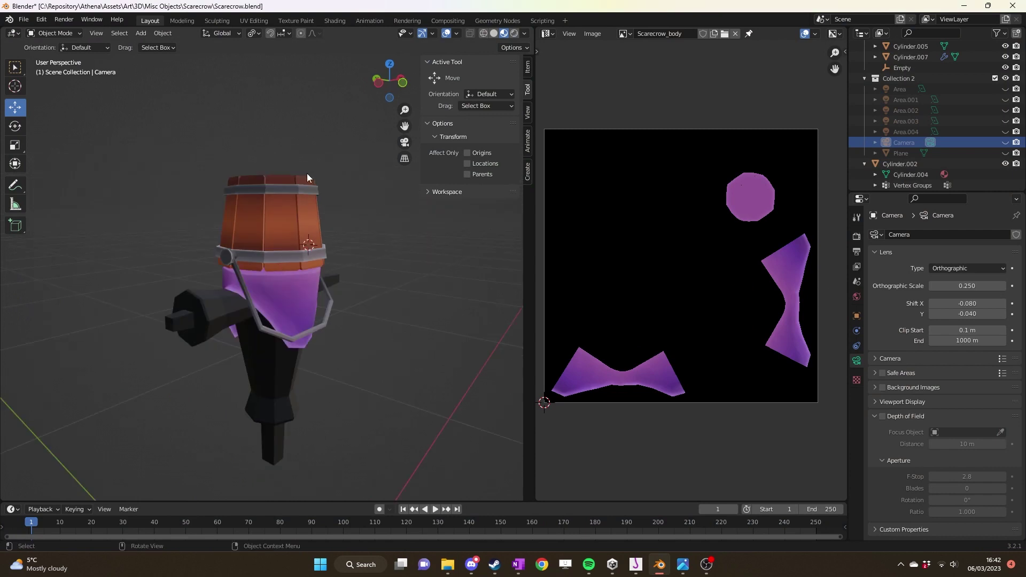
middle_drag(340, 278, 300, 295)
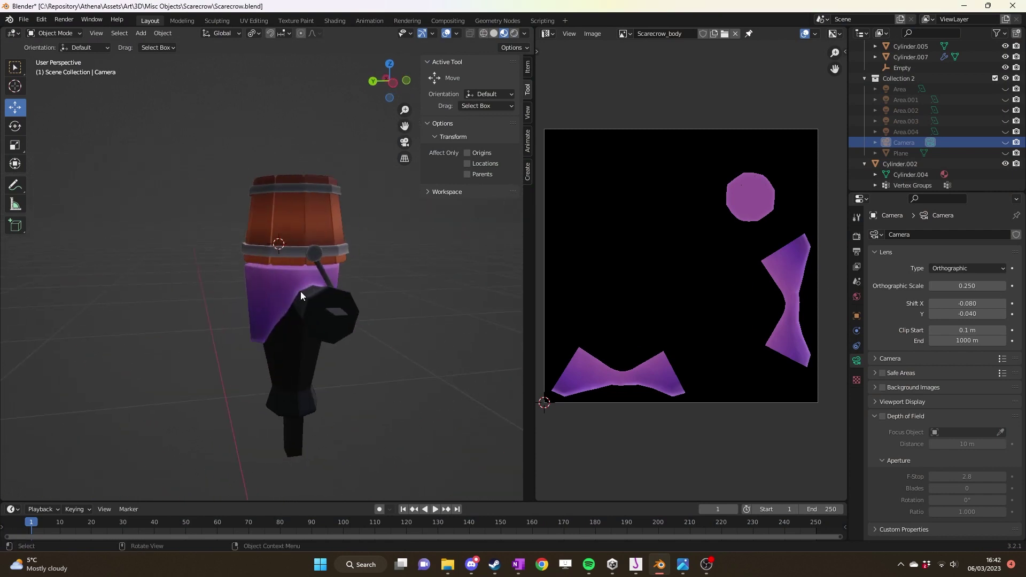
middle_drag(366, 274, 410, 280)
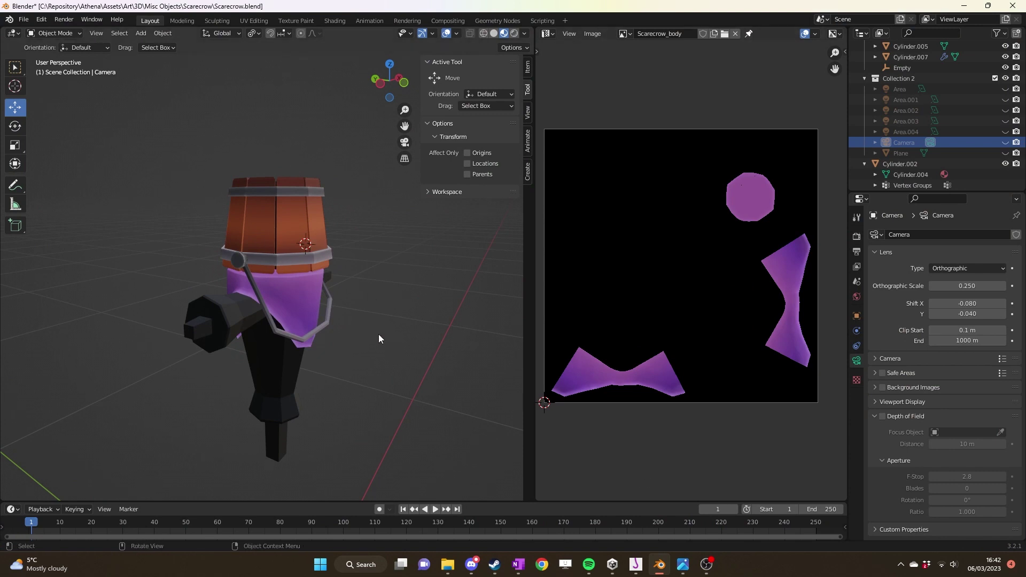
middle_drag(378, 339, 351, 278)
middle_drag(331, 337, 356, 321)
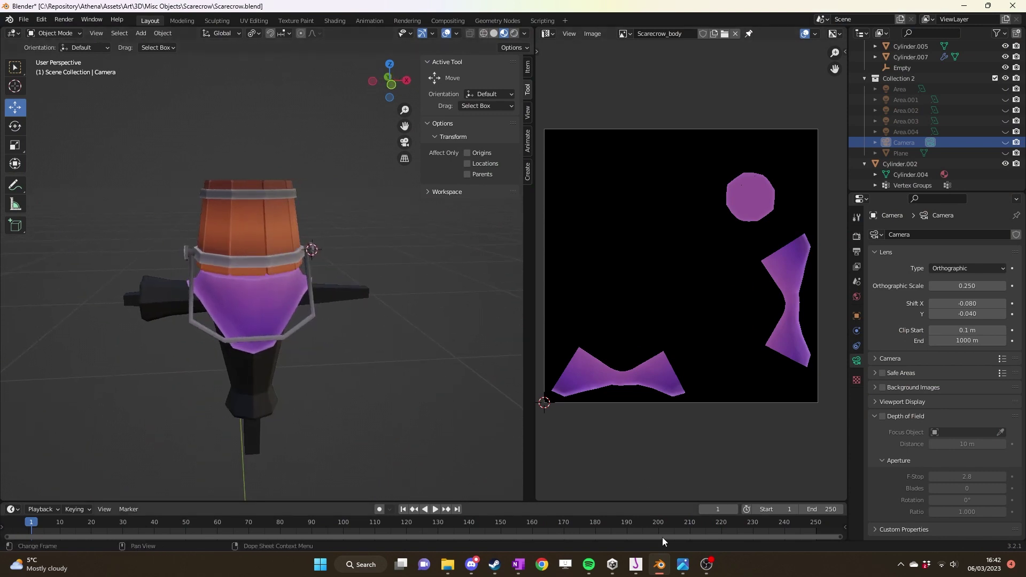
mouse_move(680, 568)
click(670, 514)
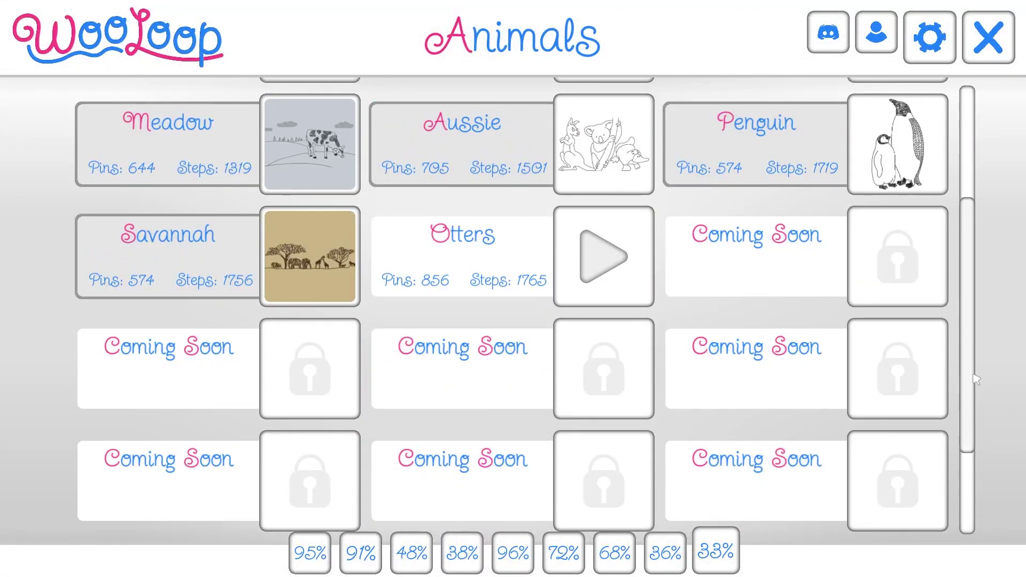
Exit the finished Meadow cow picture with Home and scroll the Animals level grid.
scroll(983, 381, up, 4)
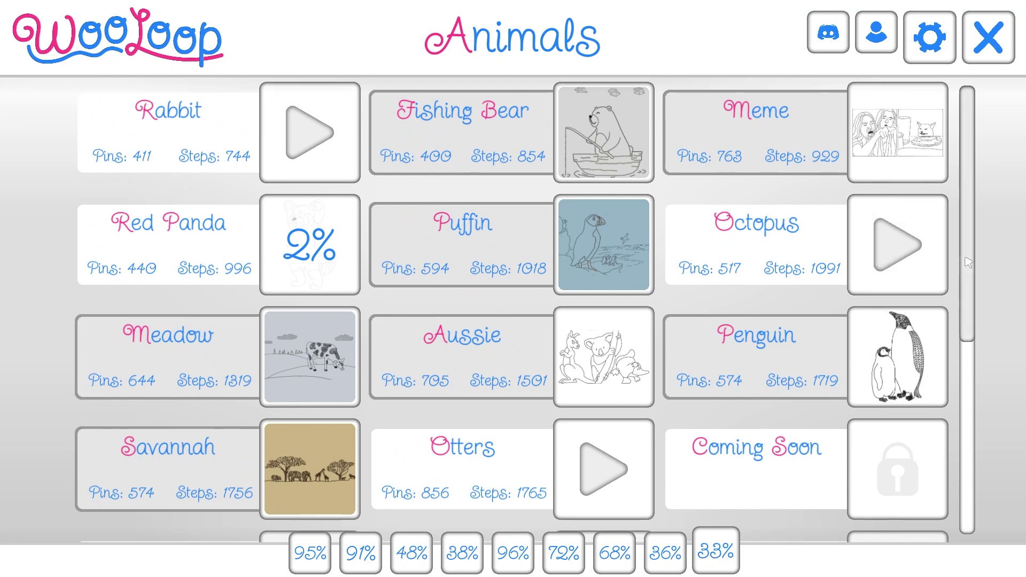
scroll(985, 259, down, 2)
scroll(908, 272, up, 2)
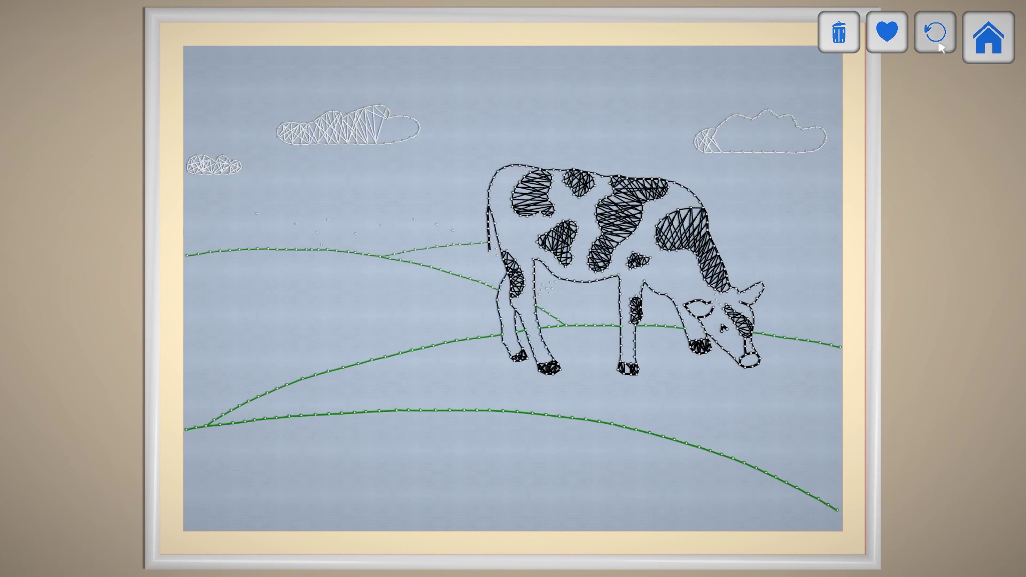
click(987, 34)
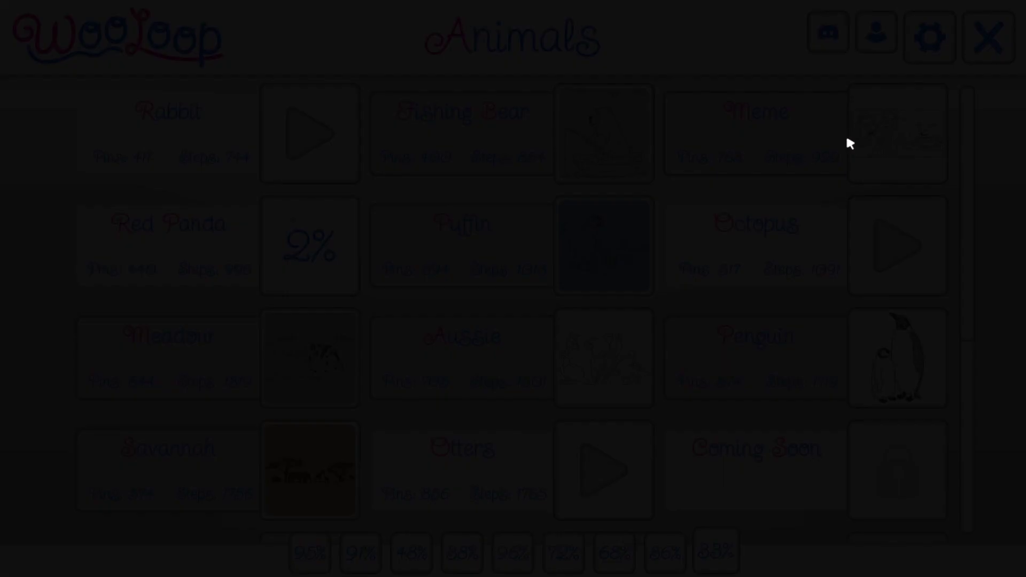
scroll(968, 252, down, 2)
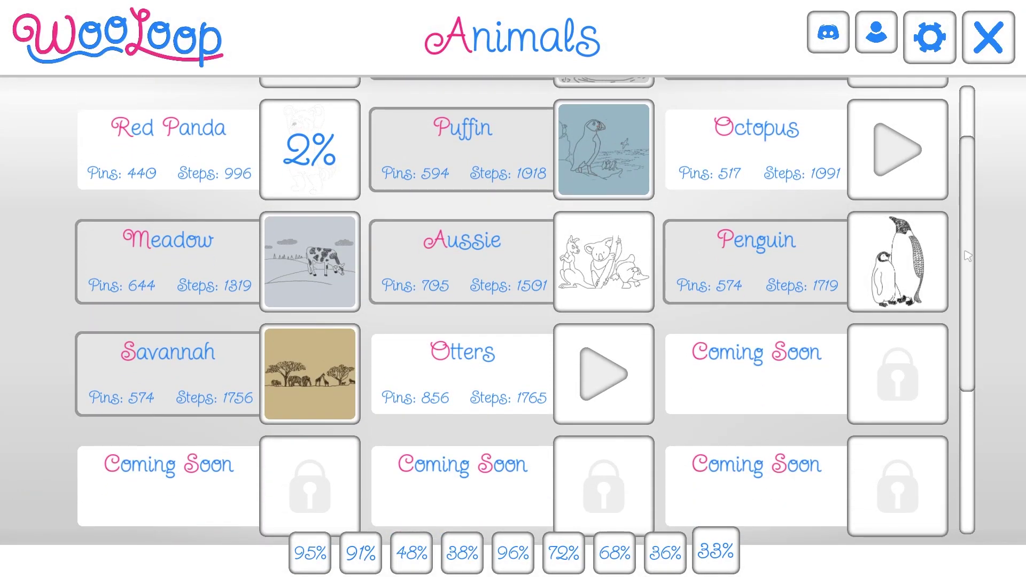
scroll(968, 257, down, 2)
scroll(965, 236, up, 4)
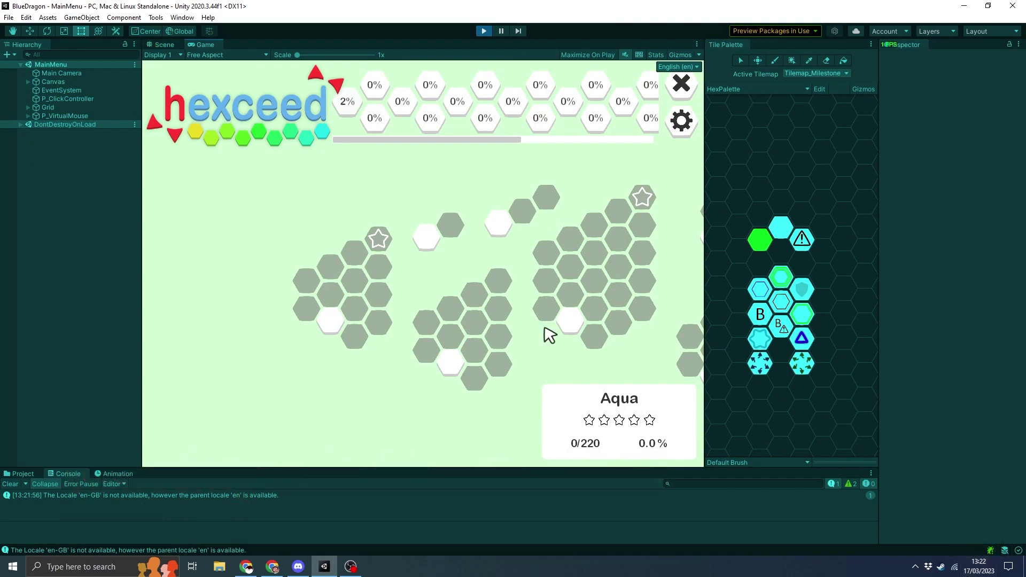
Pan the map, open a puzzle level, and reveal seven white hexes, uncovering two clovers.
drag(550, 332, 433, 335)
click(321, 245)
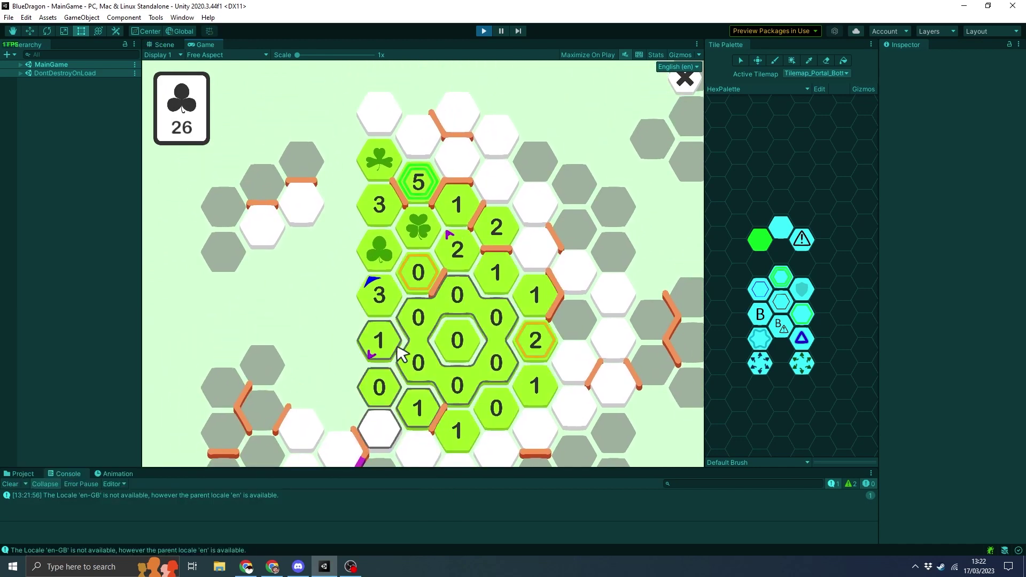
click(373, 348)
click(408, 375)
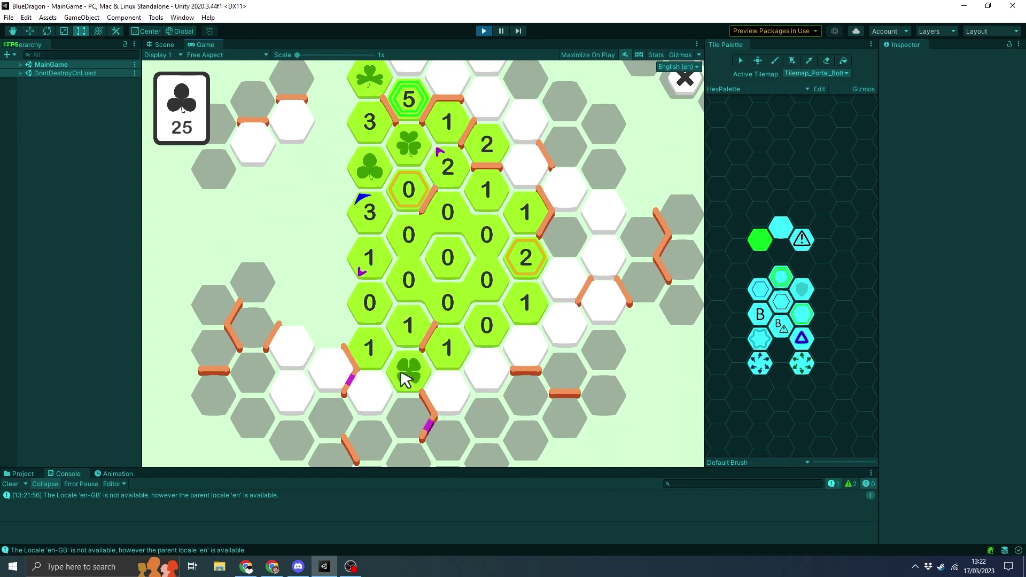
click(370, 393)
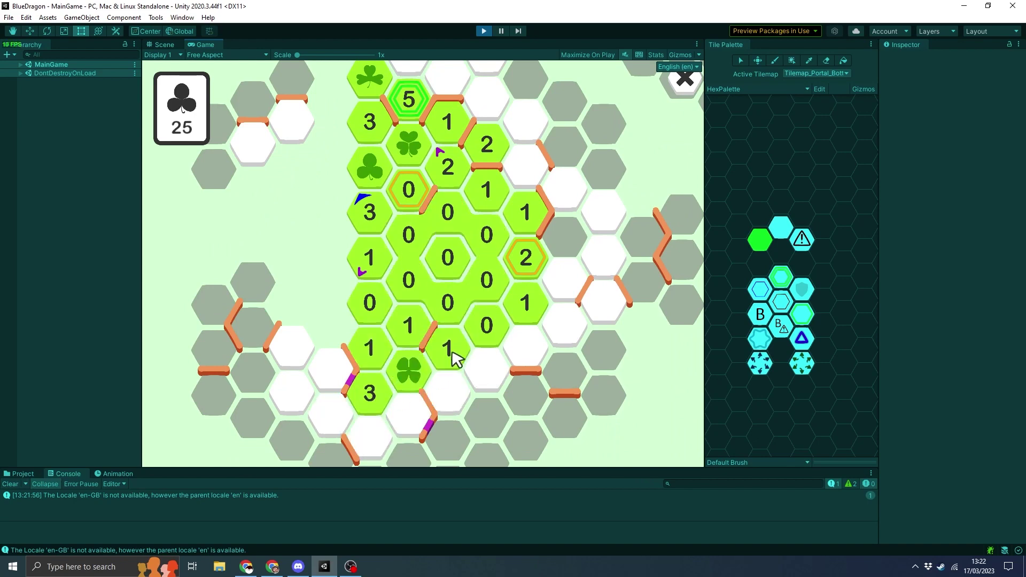
click(448, 395)
click(486, 371)
click(525, 350)
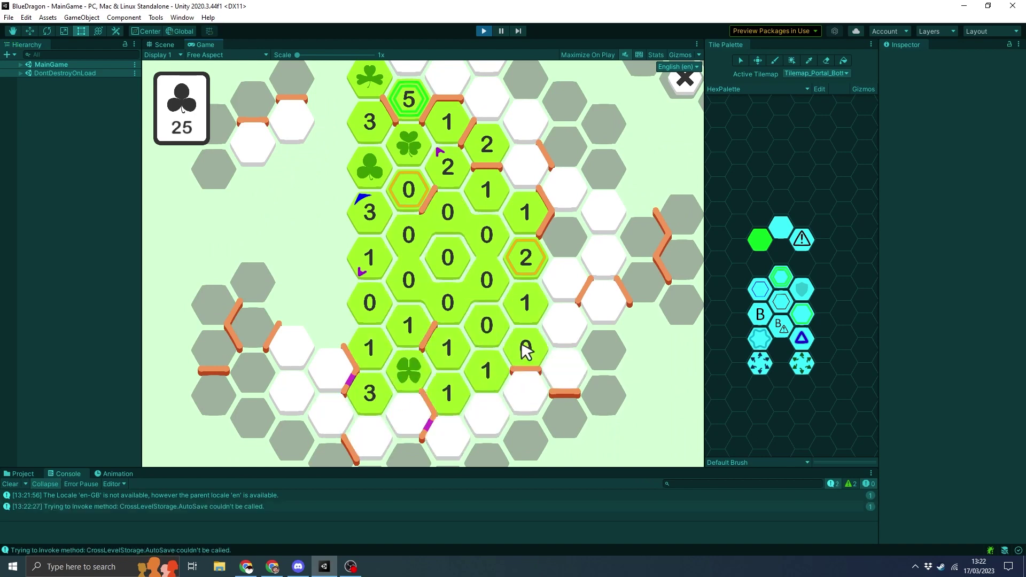
click(565, 280)
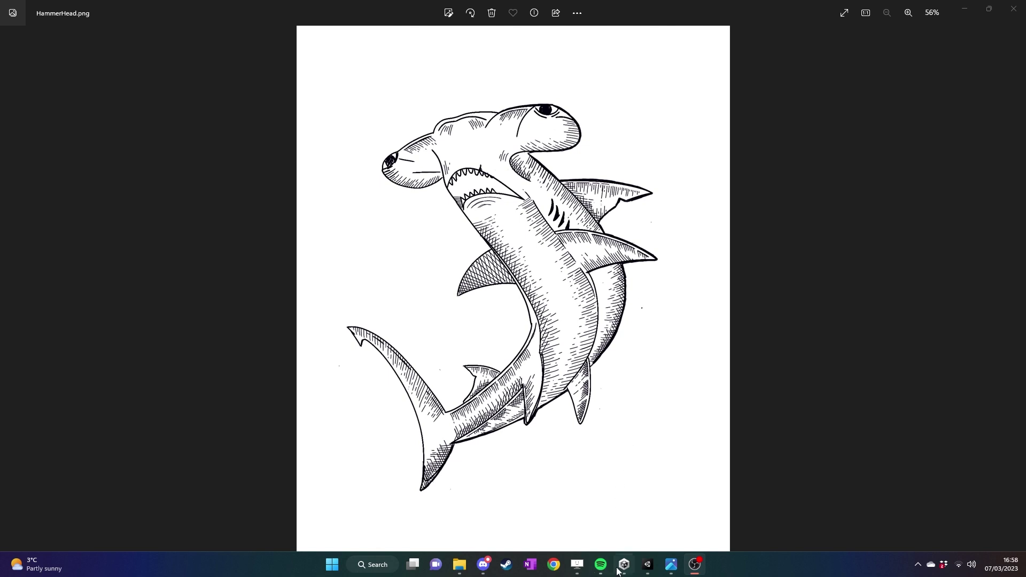
Switch from the HammerHead.png drawing back to the Unity level editor via the taskbar.
mouse_move(647, 565)
click(663, 523)
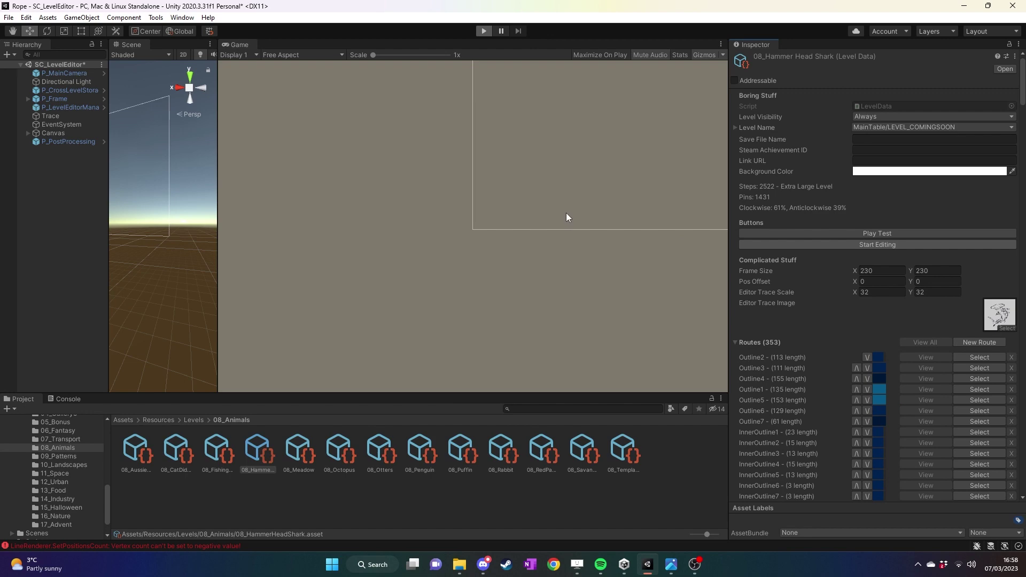
Enter Play mode with Ctrl+P, show all shark routes with View All, and pan across the drawing.
key(ctrl+p)
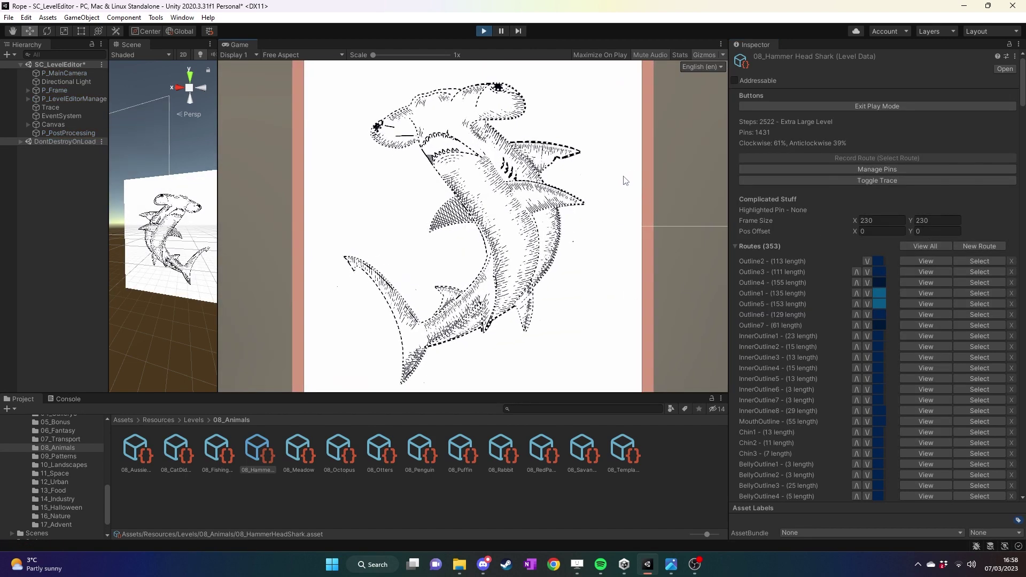
click(926, 247)
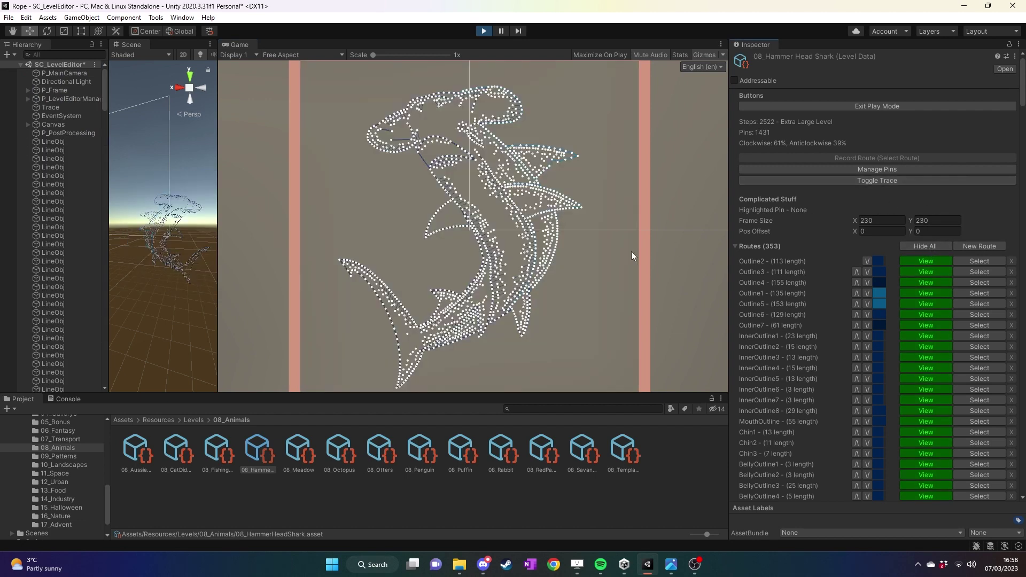
scroll(620, 258, up, 3)
mouse_move(627, 290)
middle_down()
mouse_move(645, 229)
mouse_move(580, 316)
mouse_move(632, 313)
middle_up()
mouse_move(545, 309)
middle_down()
mouse_move(633, 299)
mouse_move(637, 328)
middle_up()
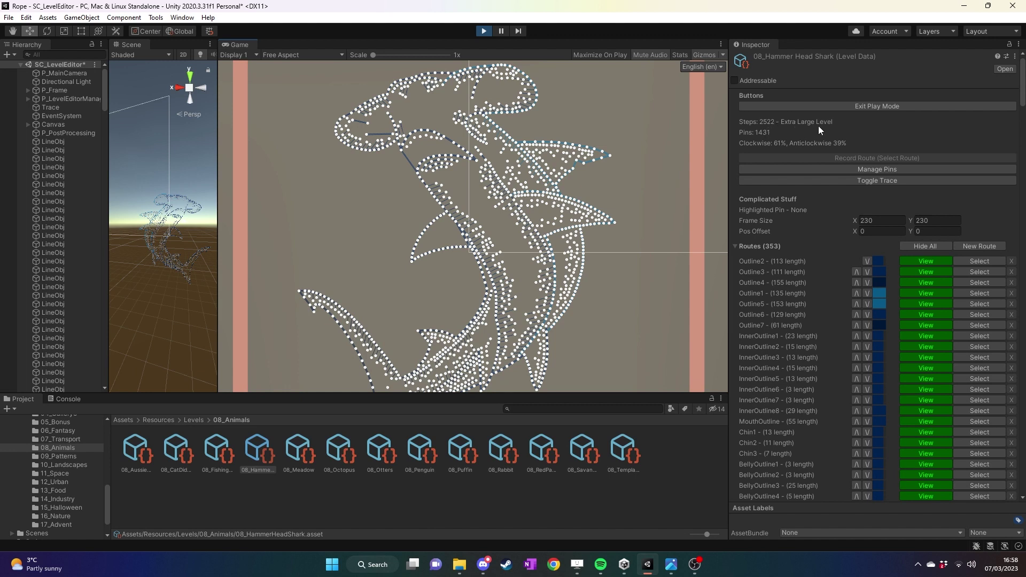
scroll(1024, 105, down, 1)
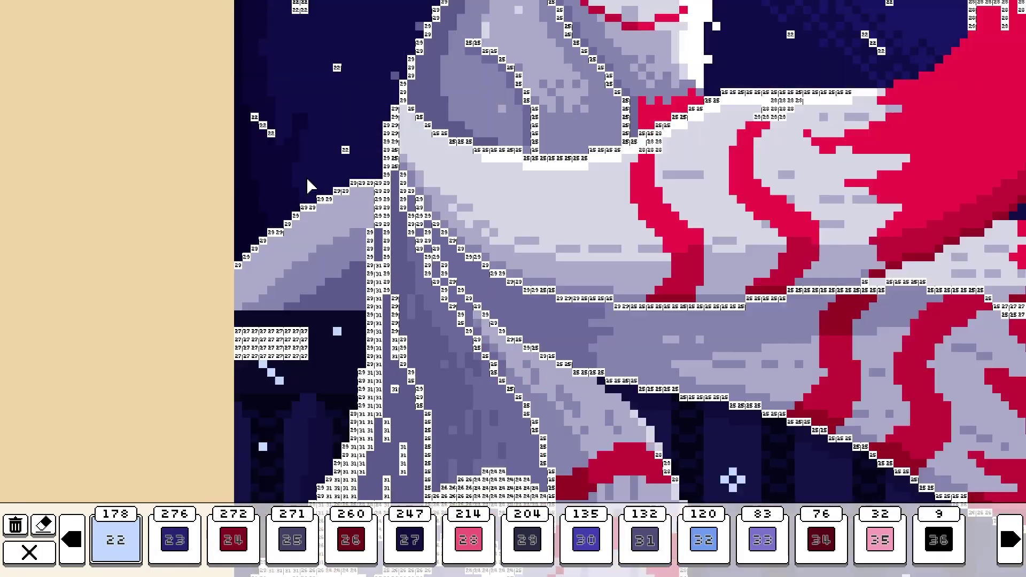
Fill colour 22's star cells and the remaining current-colour cells across the fox's night sky.
mouse_move(310, 186)
mouse_down()
mouse_move(657, 155)
mouse_move(149, 348)
mouse_move(508, 119)
mouse_move(102, 443)
mouse_move(631, 297)
mouse_move(703, 149)
mouse_move(481, 267)
mouse_move(299, 186)
mouse_move(442, 419)
mouse_move(321, 267)
mouse_move(419, 156)
mouse_move(592, 352)
mouse_move(556, 481)
mouse_move(619, 348)
mouse_move(481, 268)
mouse_move(327, 430)
mouse_move(459, 299)
mouse_move(374, 446)
mouse_move(834, 259)
mouse_move(486, 211)
mouse_up()
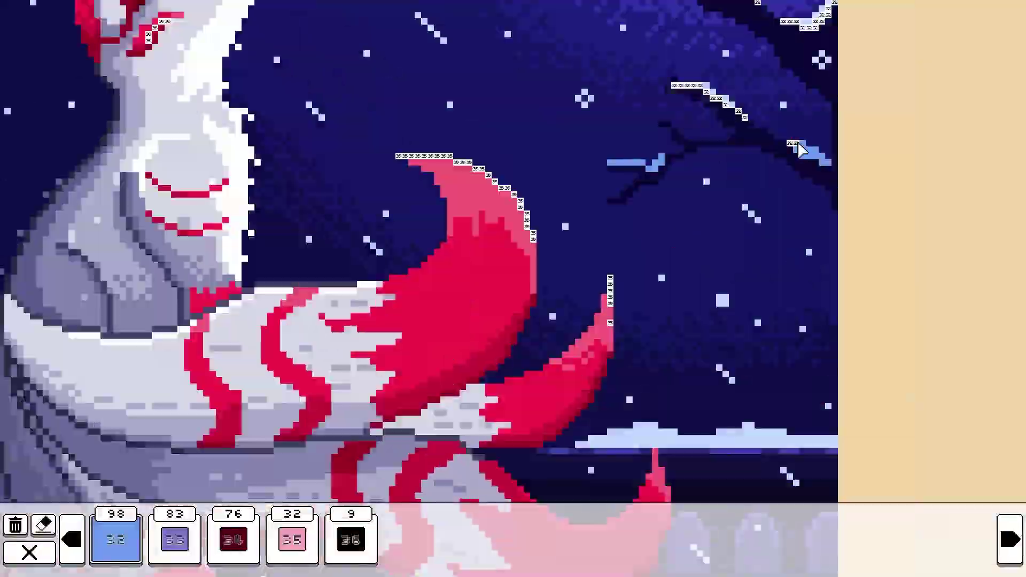
mouse_move(374, 267)
mouse_down()
mouse_move(553, 71)
mouse_move(161, 355)
mouse_up()
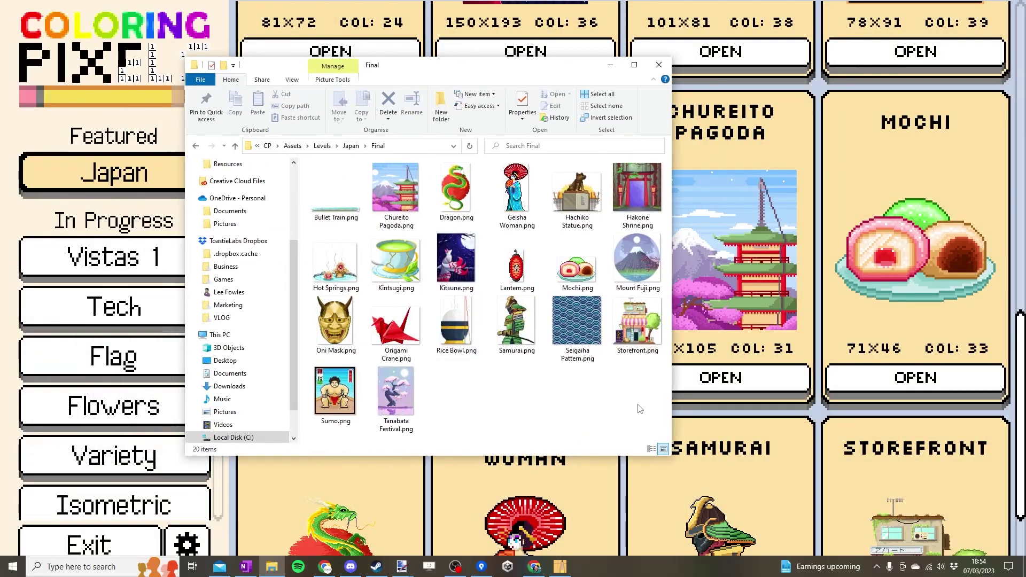
Select all files in the Final folder to confirm 20 Japan level images, then deselect.
key(ctrl+a)
click(530, 402)
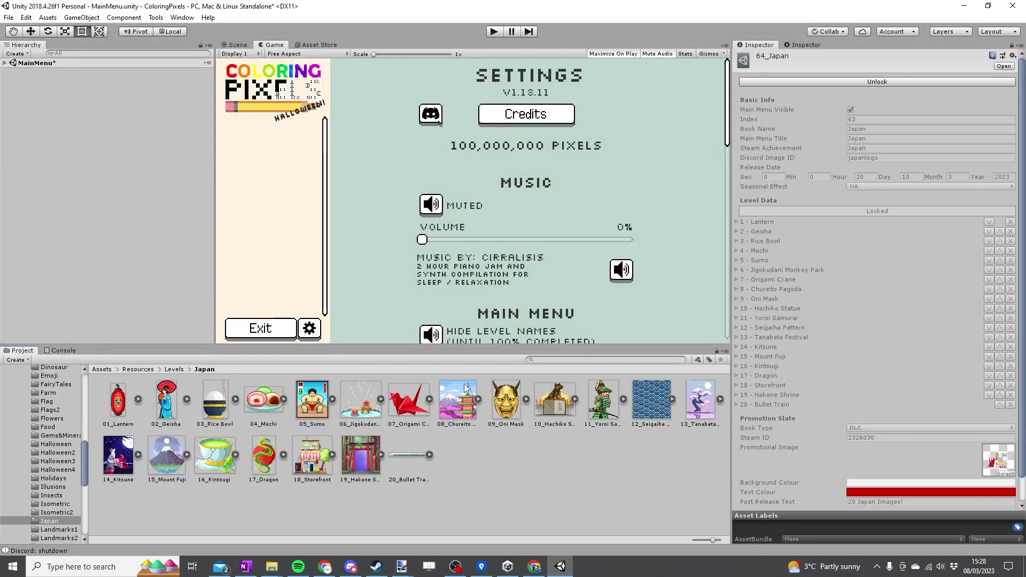
Minimise Unity and paint.net, then scroll through the Japan achievements beside the images folder.
click(965, 6)
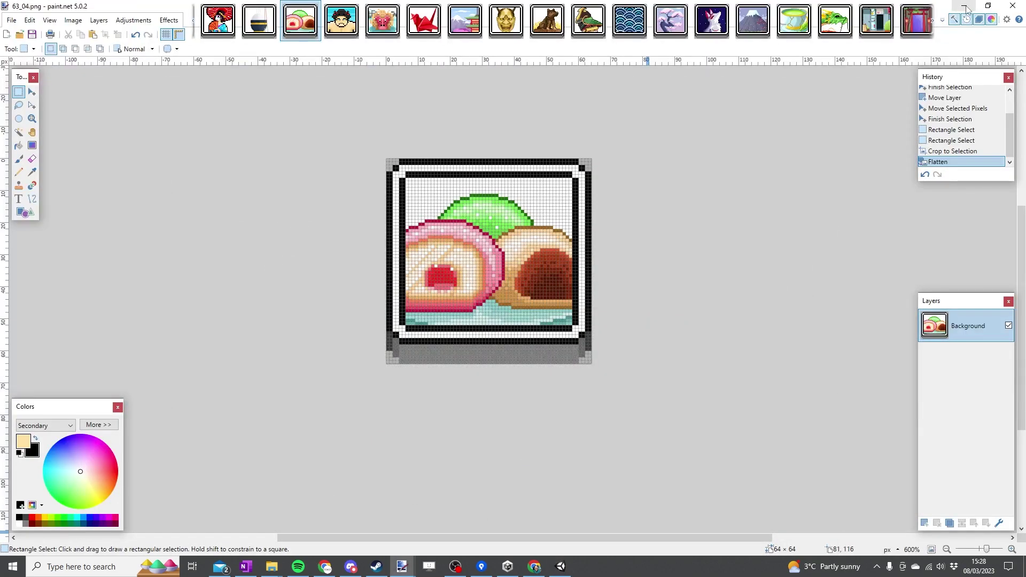
click(965, 7)
scroll(855, 171, down, 15)
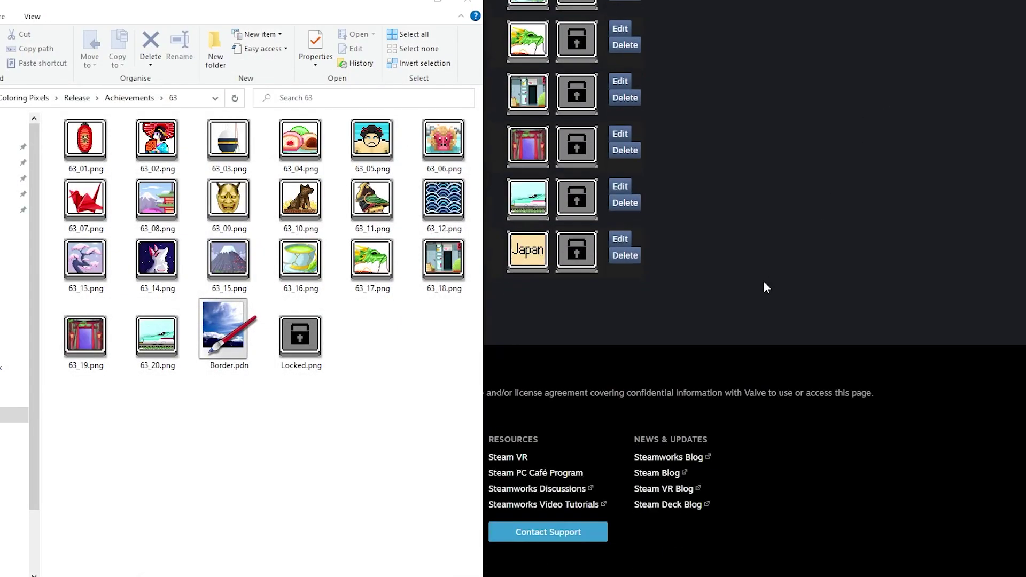
scroll(764, 288, up, 10)
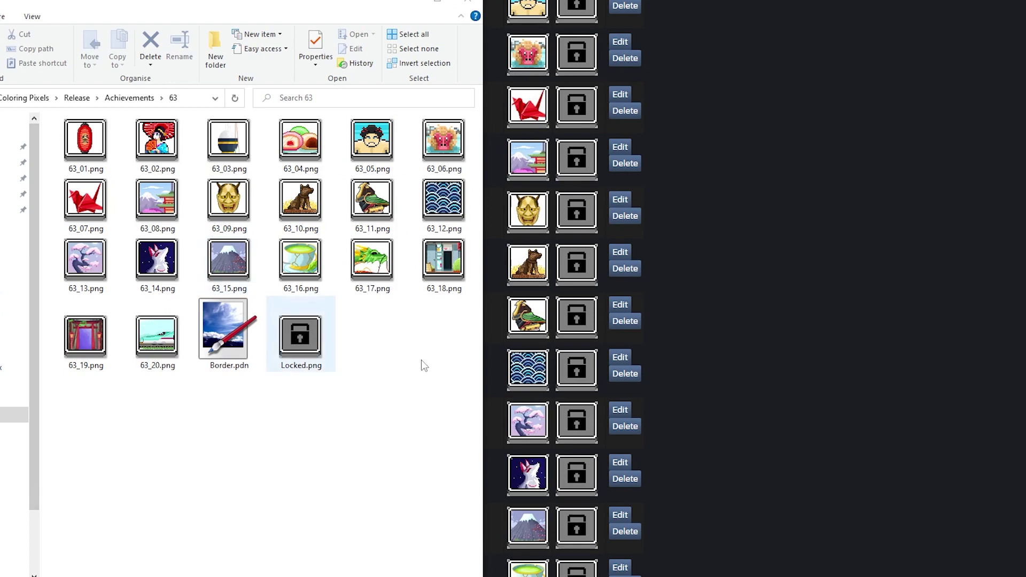
scroll(748, 331, up, 6)
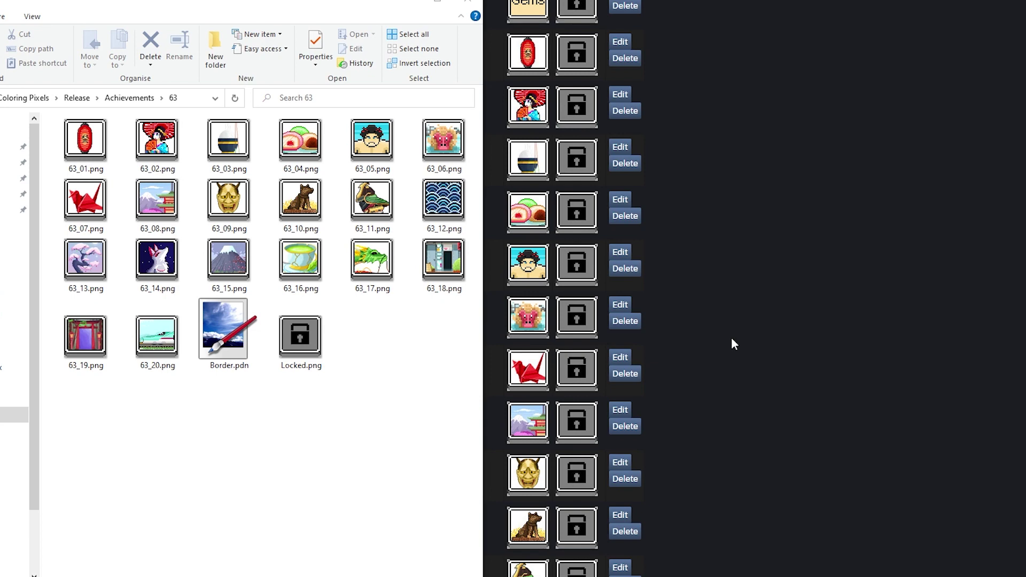
scroll(732, 338, down, 10)
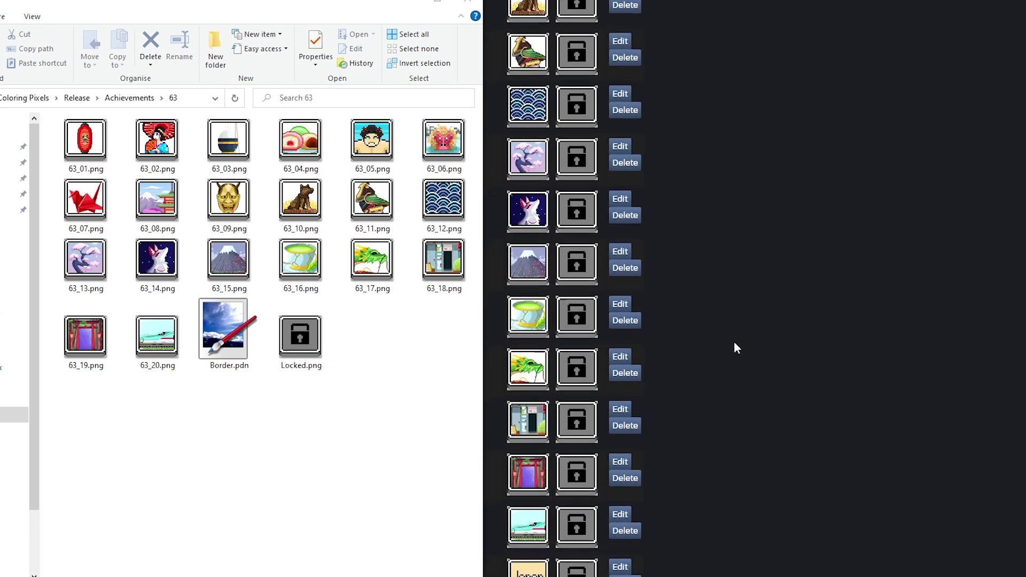
scroll(766, 309, up, 4)
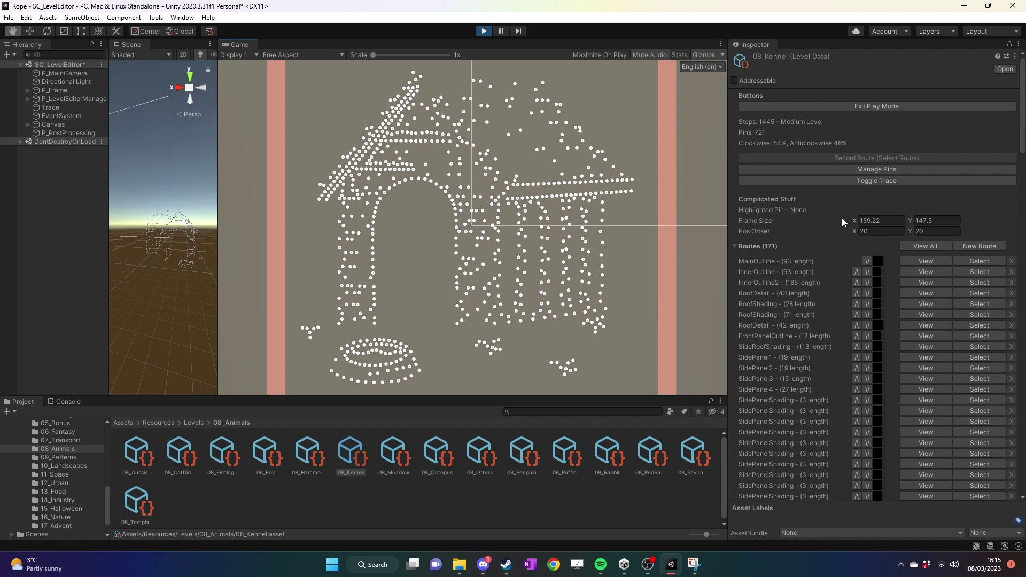
Show the kennel trace drawing, hide it again, and display every route of the level.
click(874, 178)
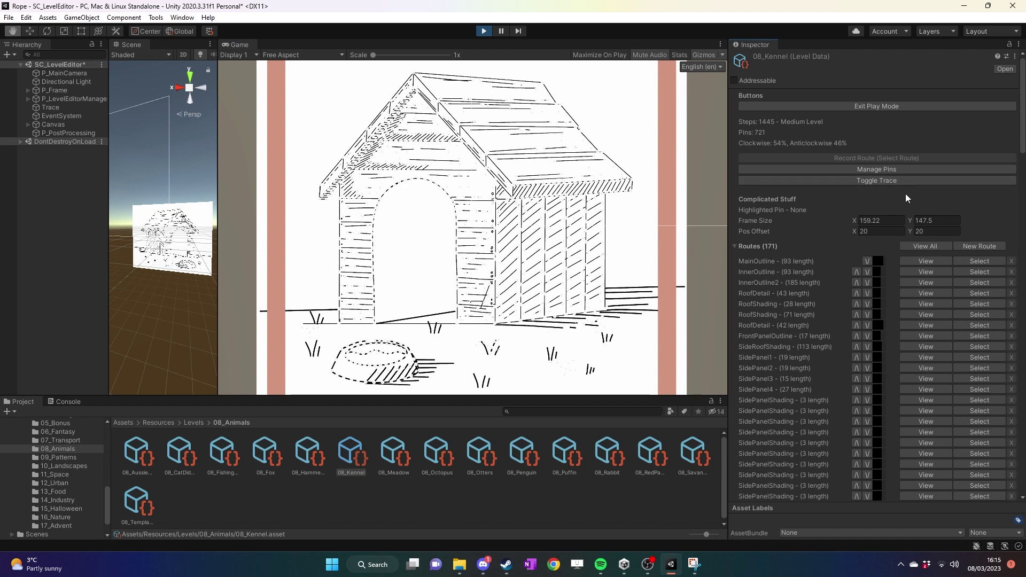
click(902, 180)
click(926, 246)
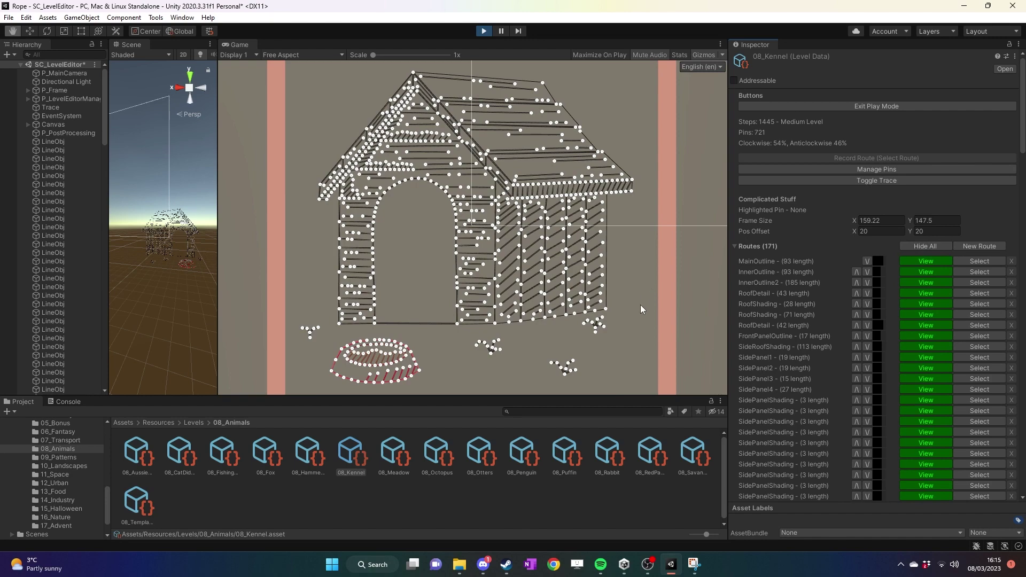
scroll(640, 285, up, 3)
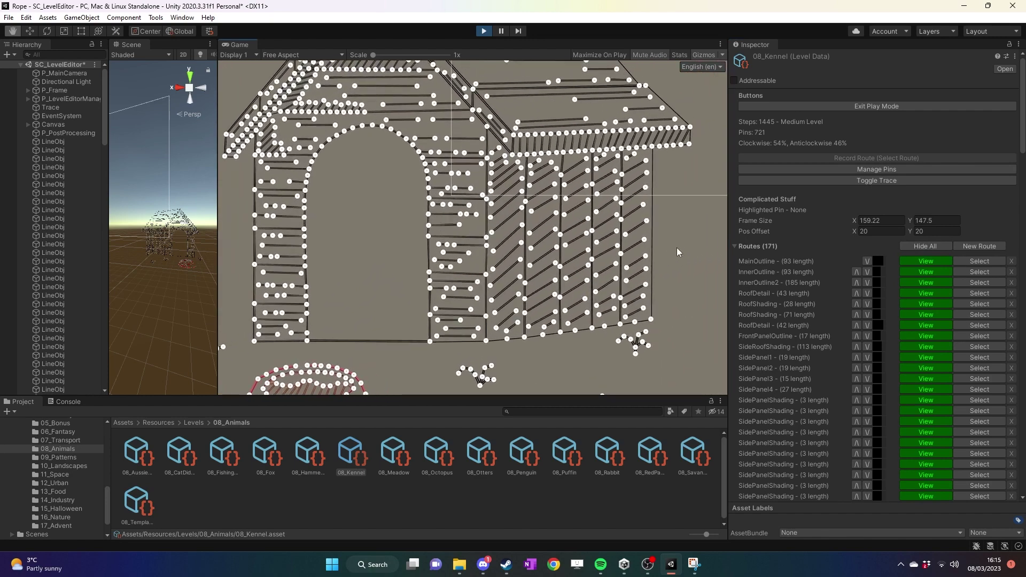
Zoom in and out across the kennel drawing to inspect its pins and rope routes.
scroll(673, 253, down, 3)
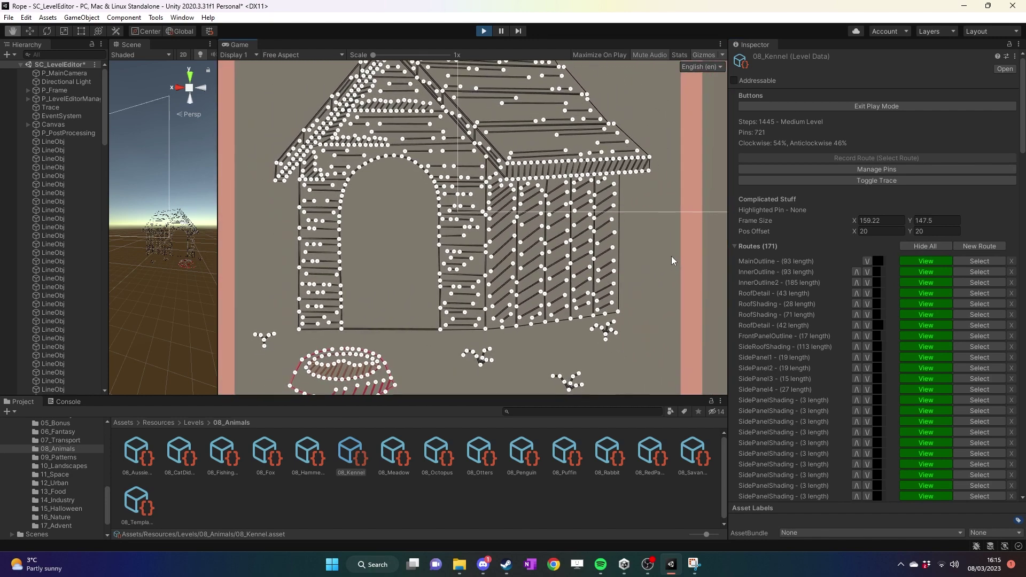
scroll(672, 256, down, 2)
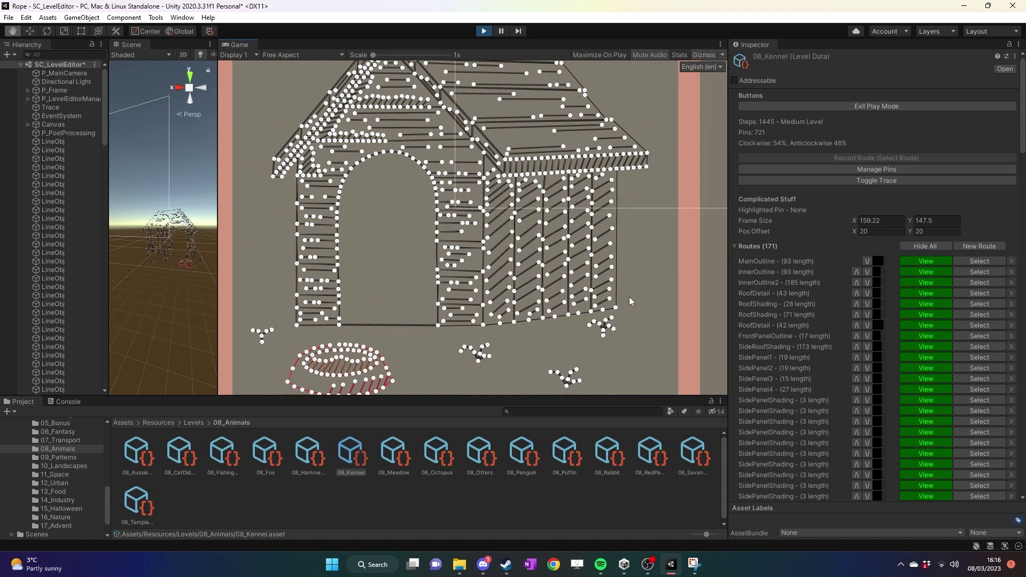
scroll(636, 257, down, 3)
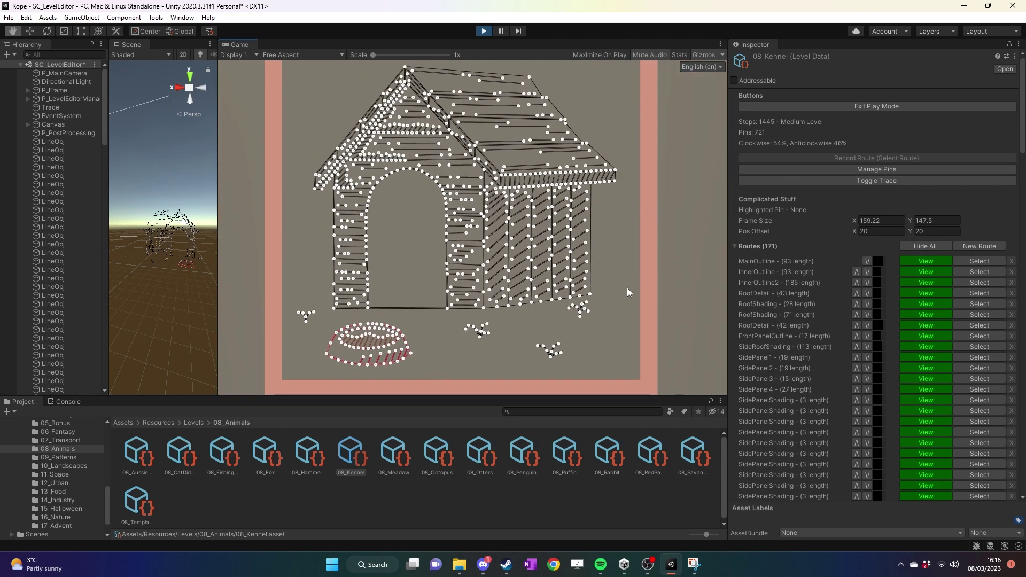
scroll(627, 287, up, 2)
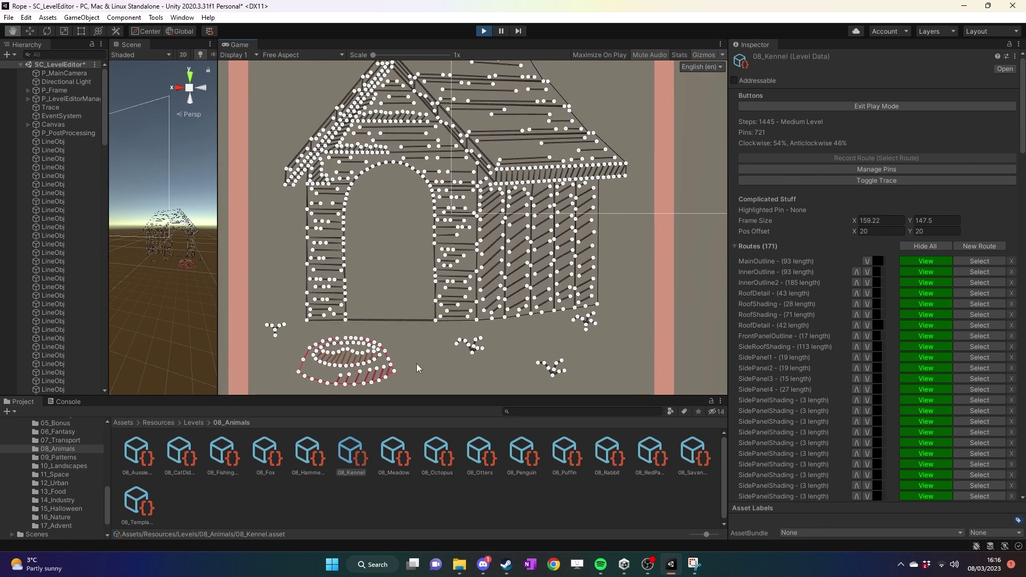
scroll(428, 337, down, 1)
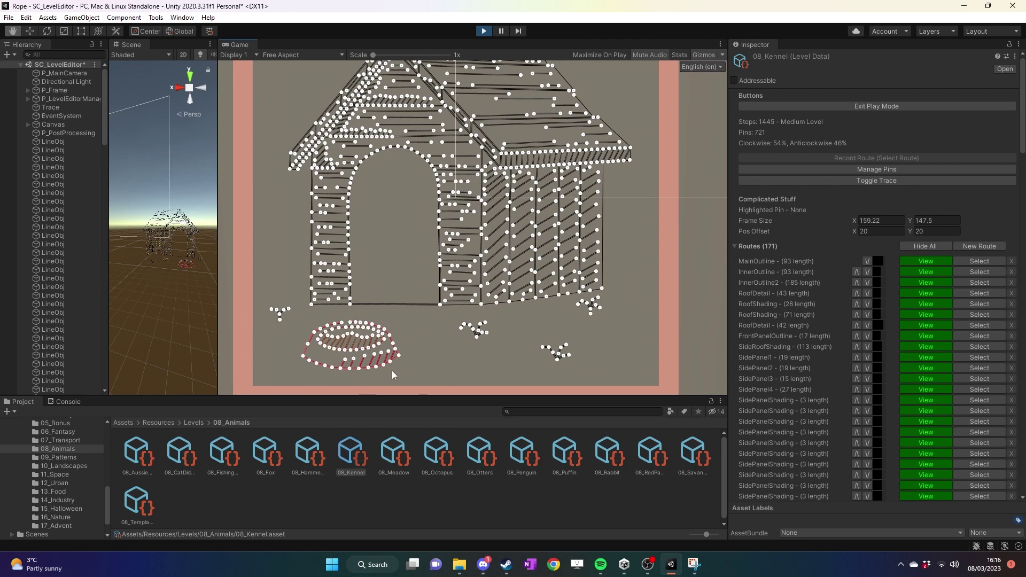
scroll(423, 359, down, 1)
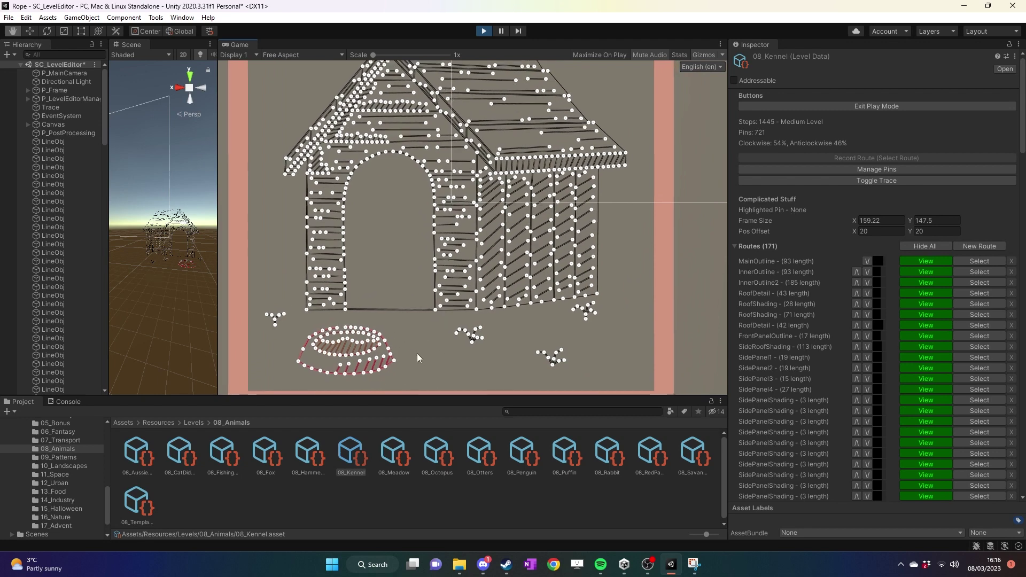
scroll(482, 300, down, 1)
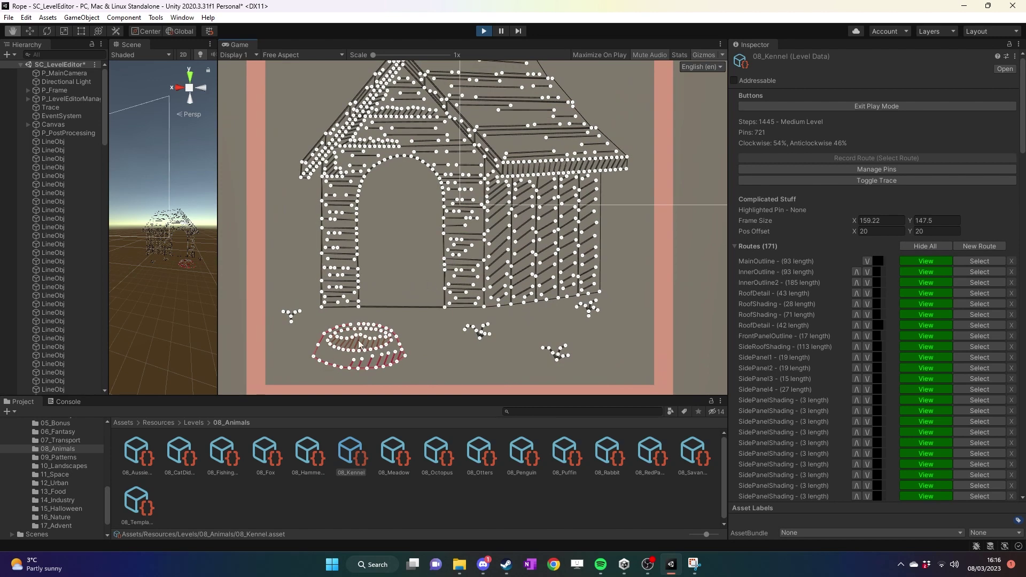
scroll(502, 327, down, 1)
scroll(502, 325, down, 2)
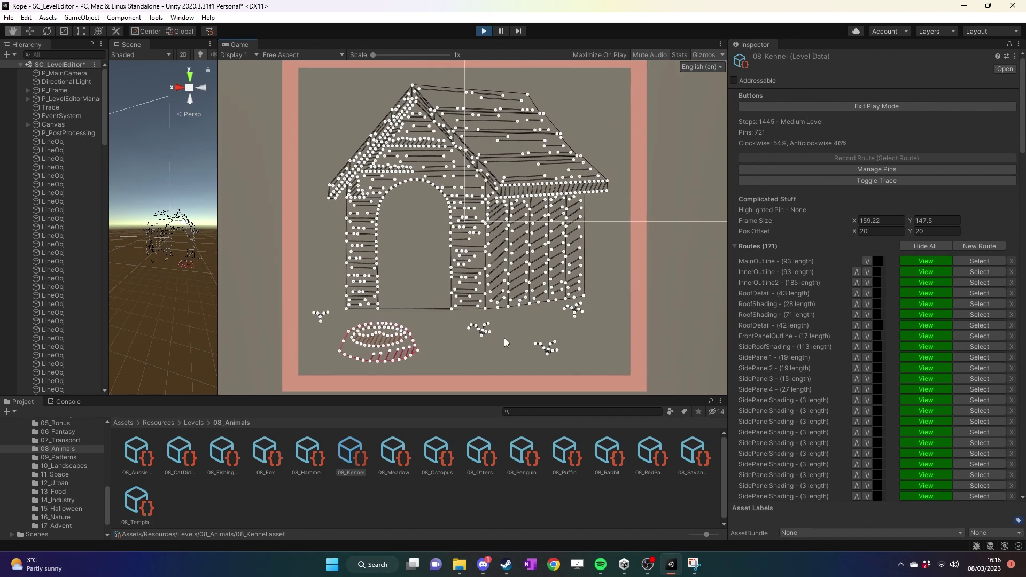
scroll(513, 231, up, 5)
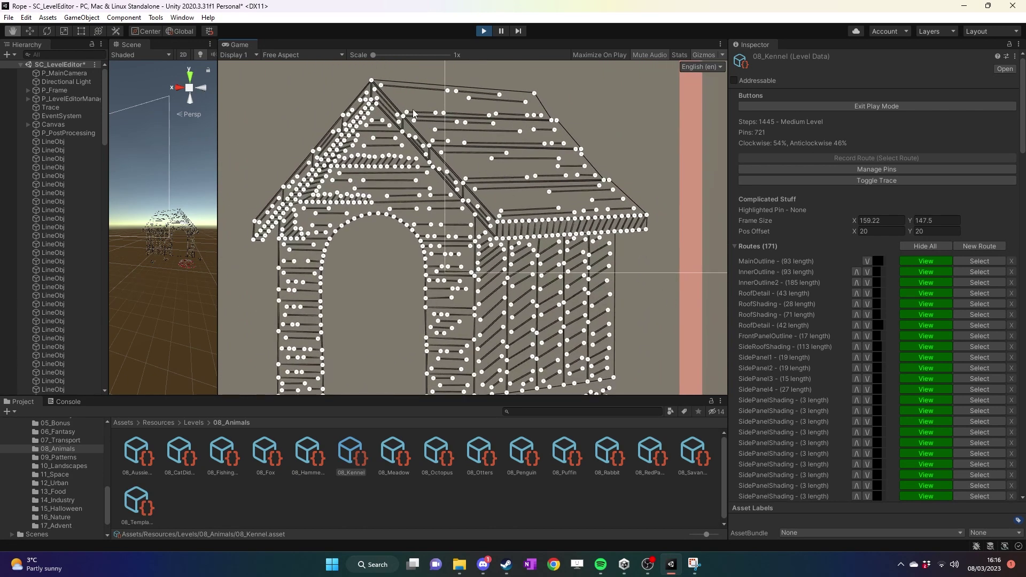
scroll(459, 254, down, 2)
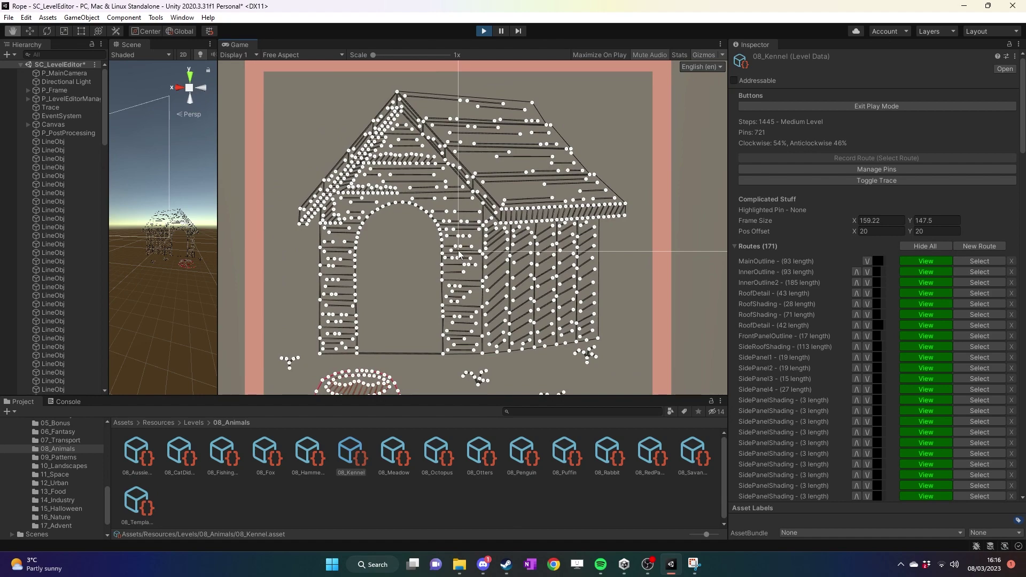
scroll(416, 284, down, 4)
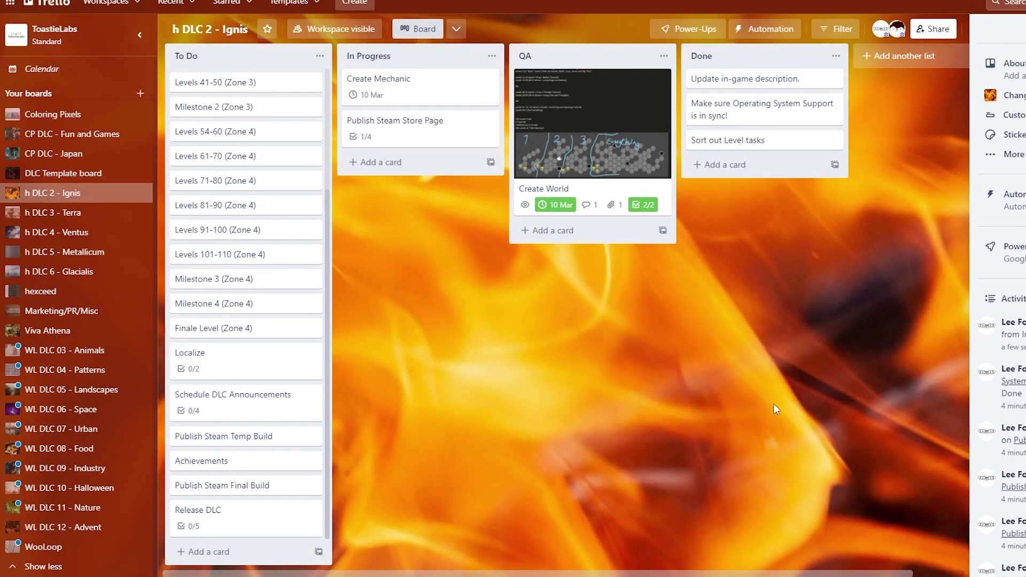
click(641, 166)
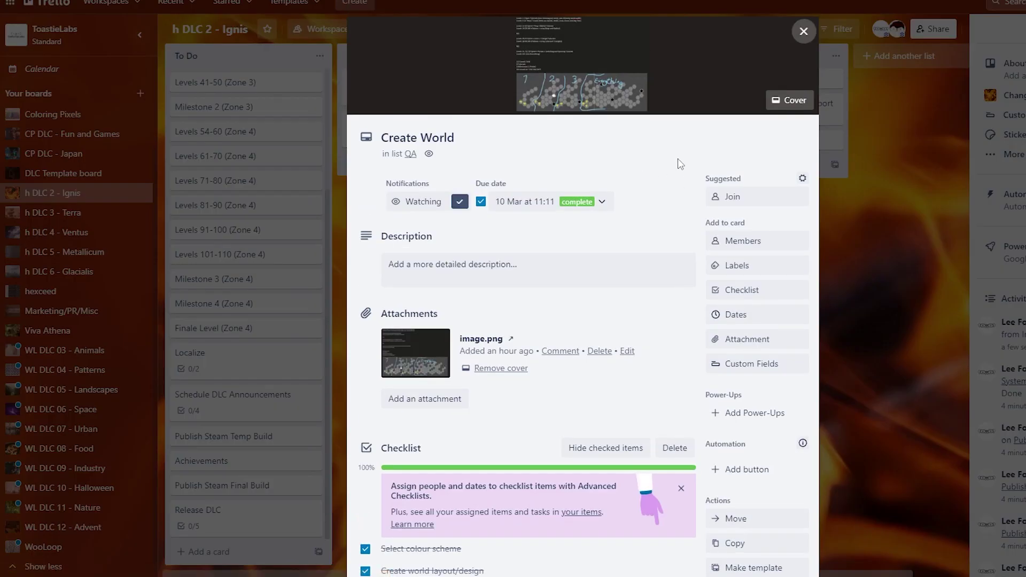
scroll(648, 297, down, 5)
scroll(580, 323, up, 5)
scroll(604, 302, down, 5)
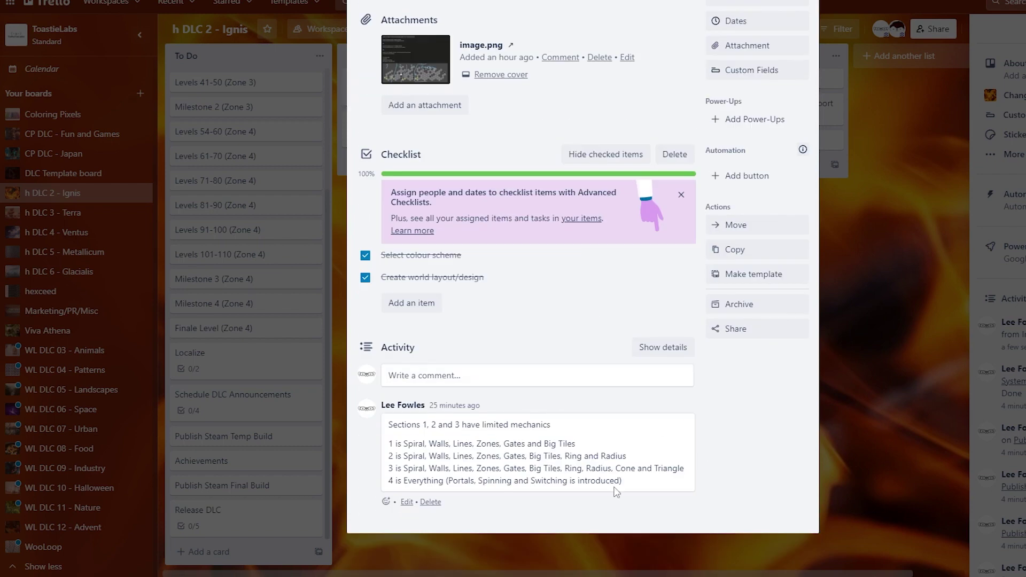
scroll(615, 452, up, 5)
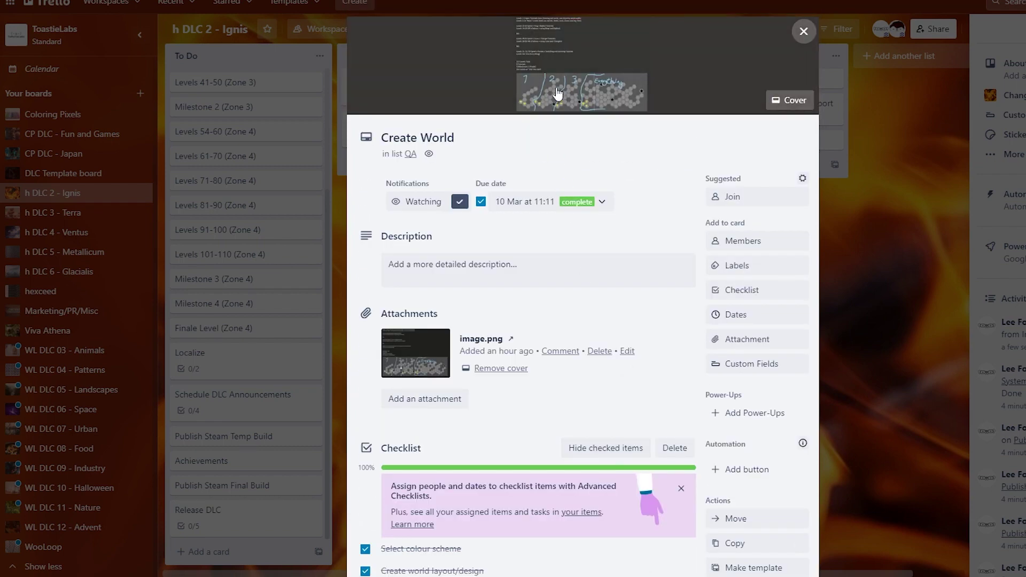
click(557, 94)
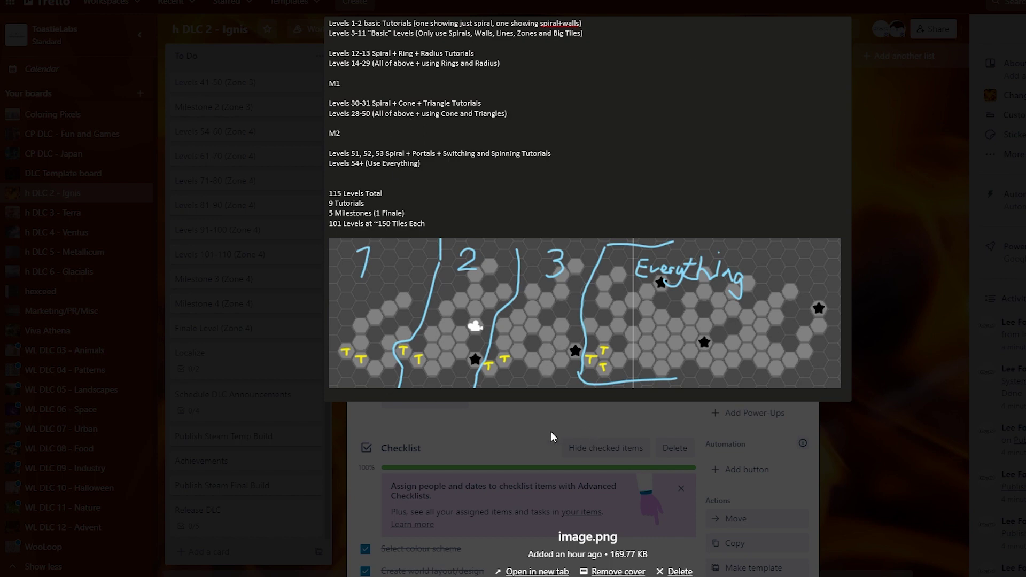
click(412, 407)
scroll(507, 379, down, 4)
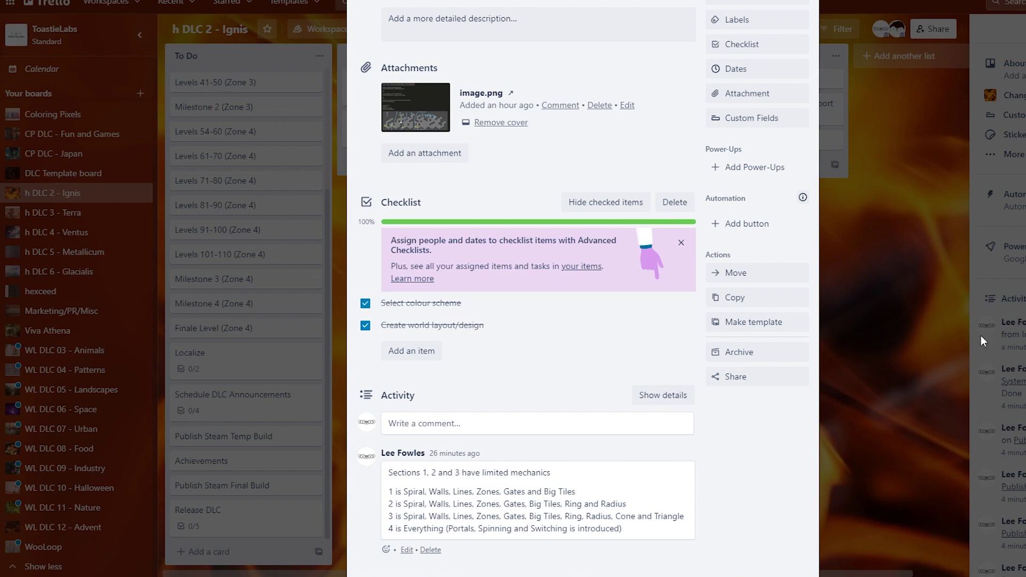
click(159, 225)
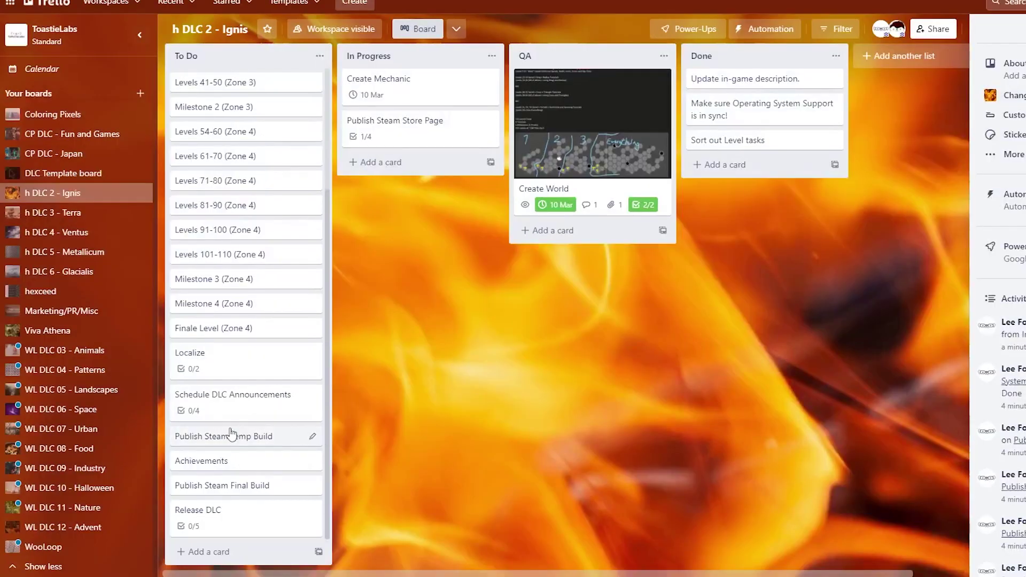
Scroll the To Do list back to the top and open the Create World card's details.
scroll(246, 332, up, 3)
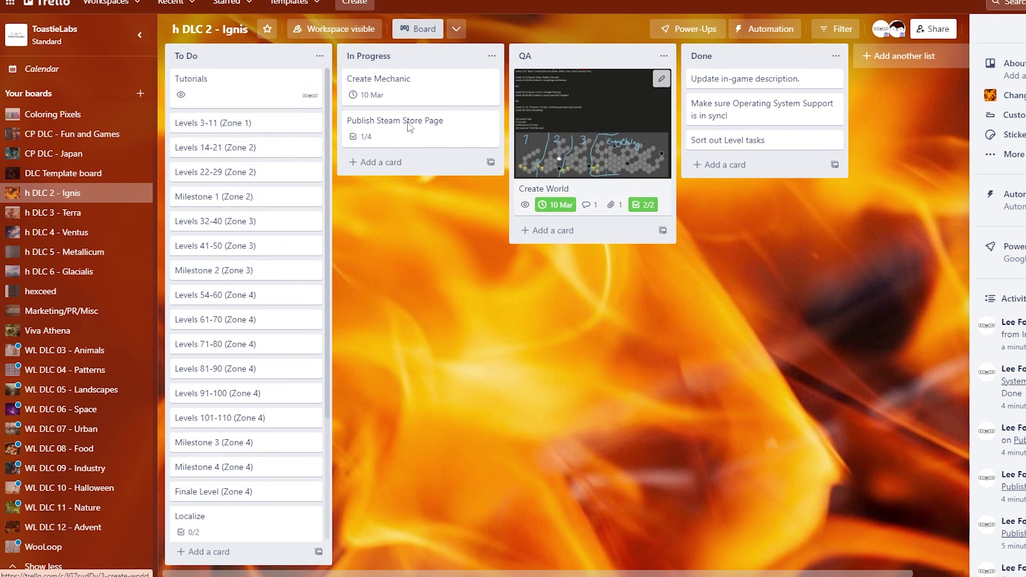
click(552, 158)
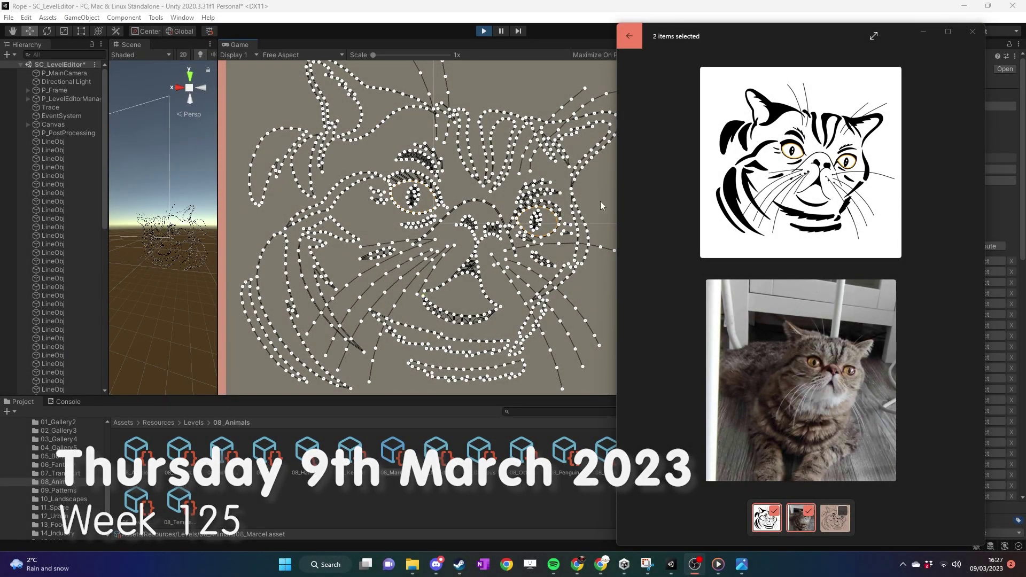
Bring the level editor and the cat comparison images forward, adjusting the Photos window position.
click(601, 201)
mouse_move(746, 574)
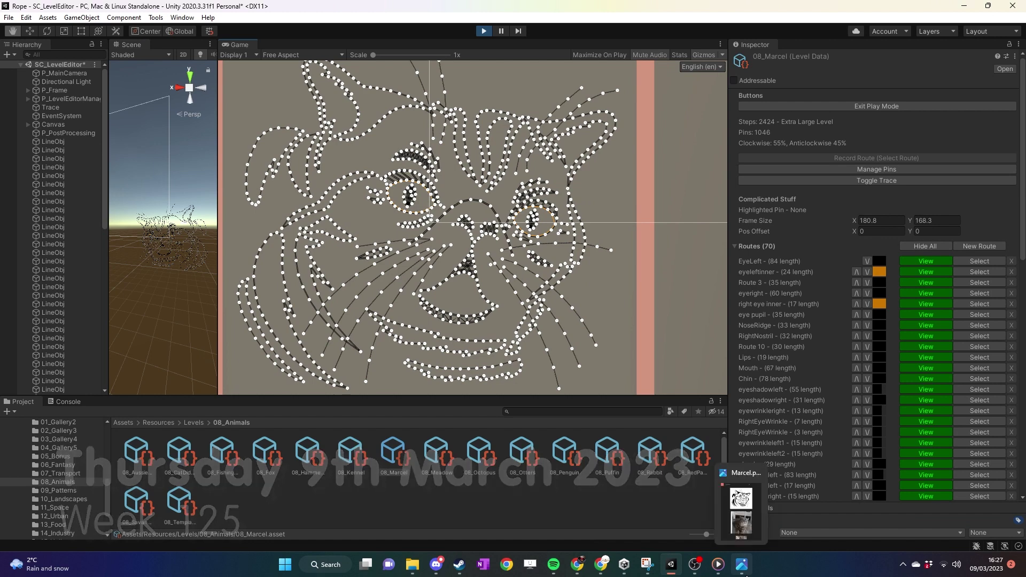
click(741, 510)
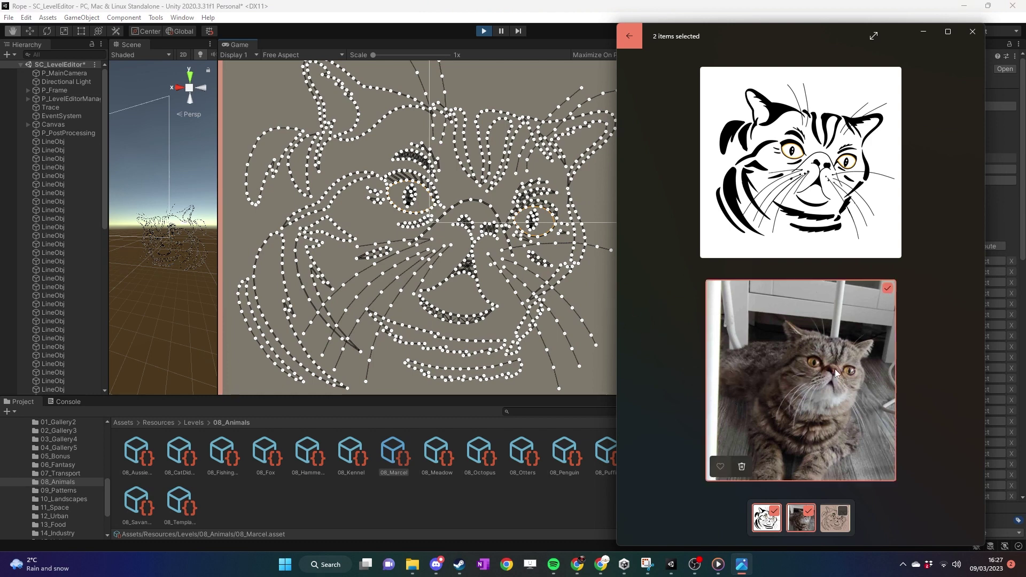
drag(759, 43, 773, 41)
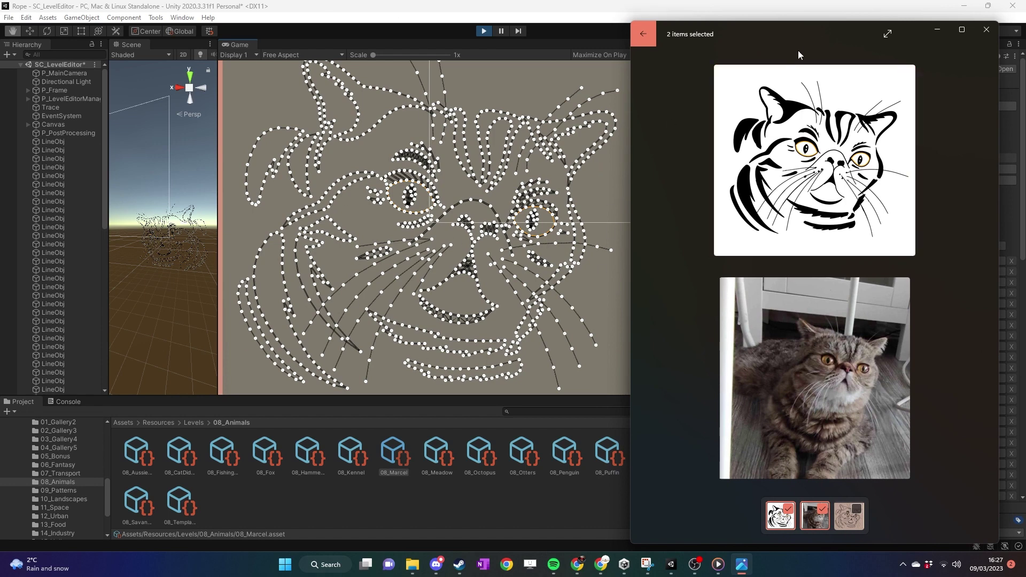
drag(798, 48, 762, 47)
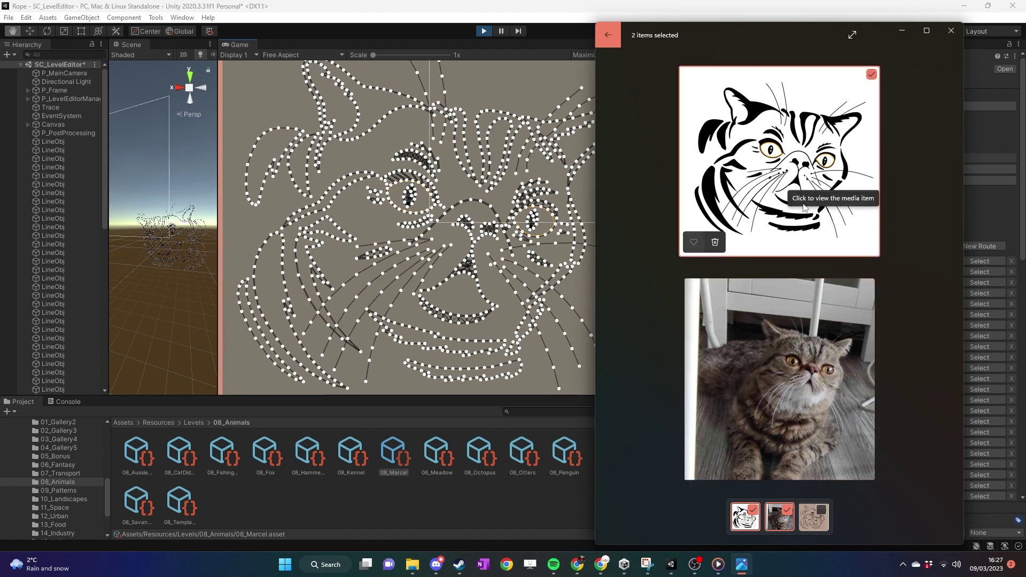
drag(774, 37, 795, 36)
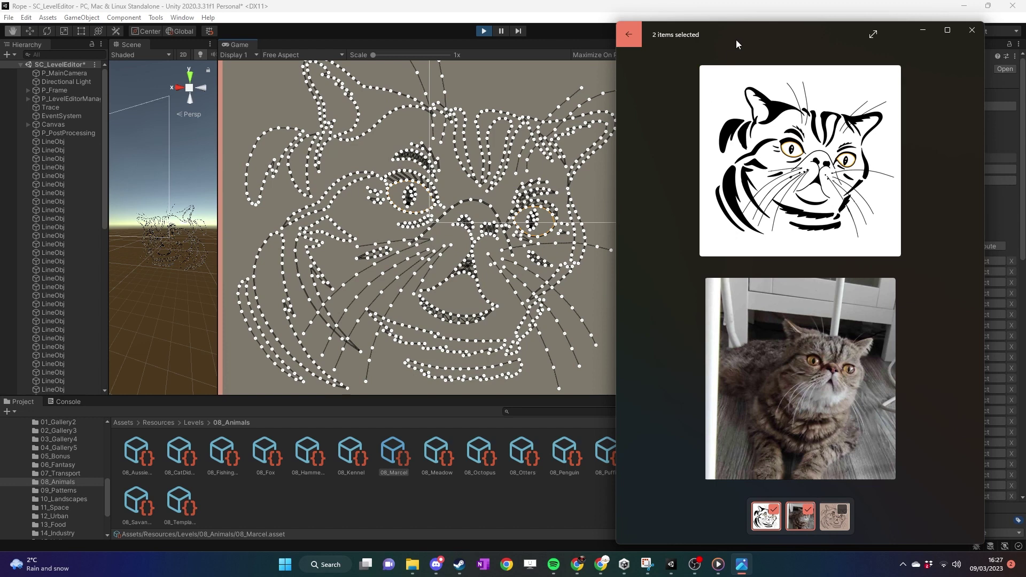
drag(736, 39, 776, 43)
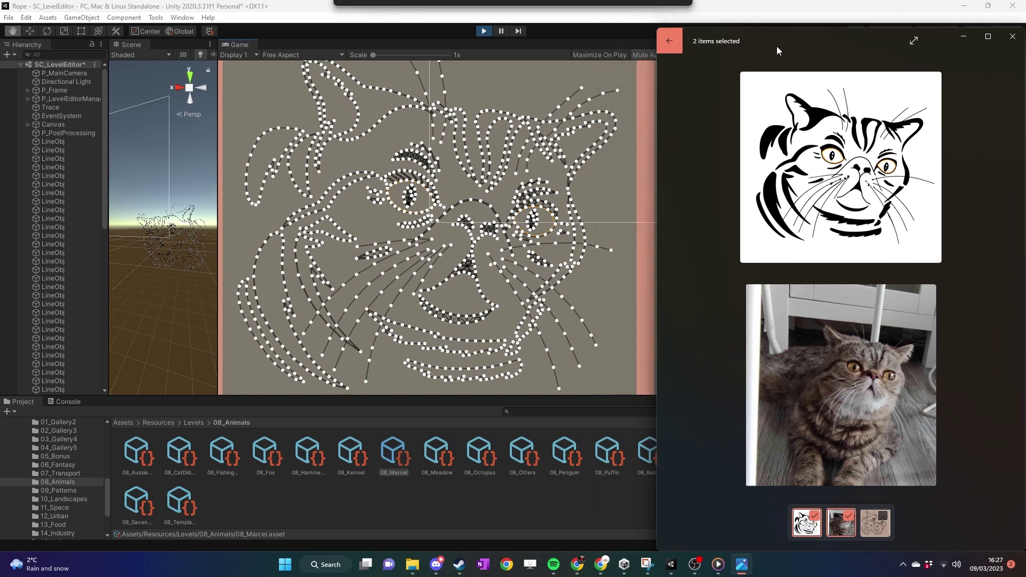
Show only the dotted-cat level screenshot in Photos, positioned beside the Unity play-test.
click(881, 513)
click(850, 512)
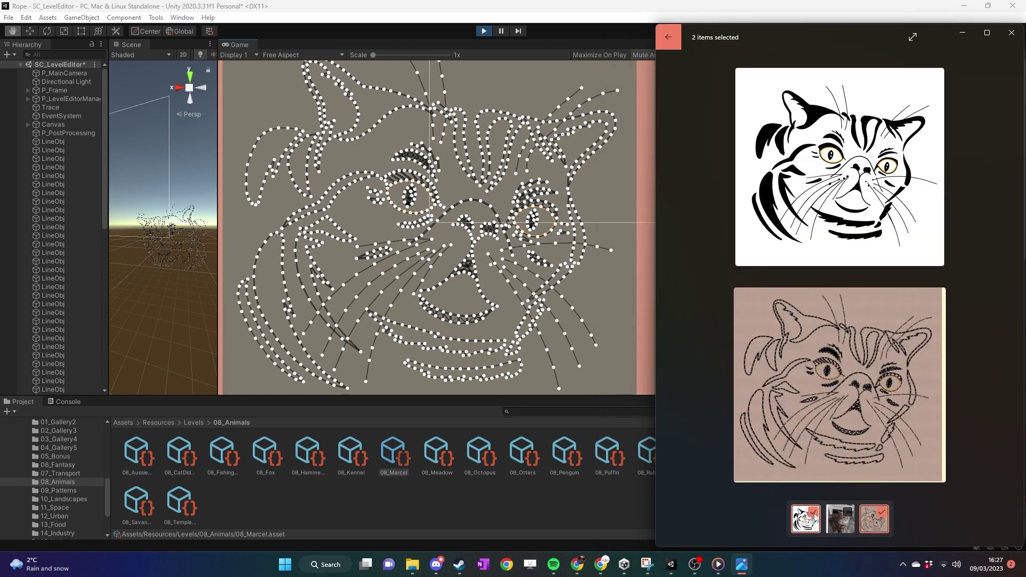
click(814, 514)
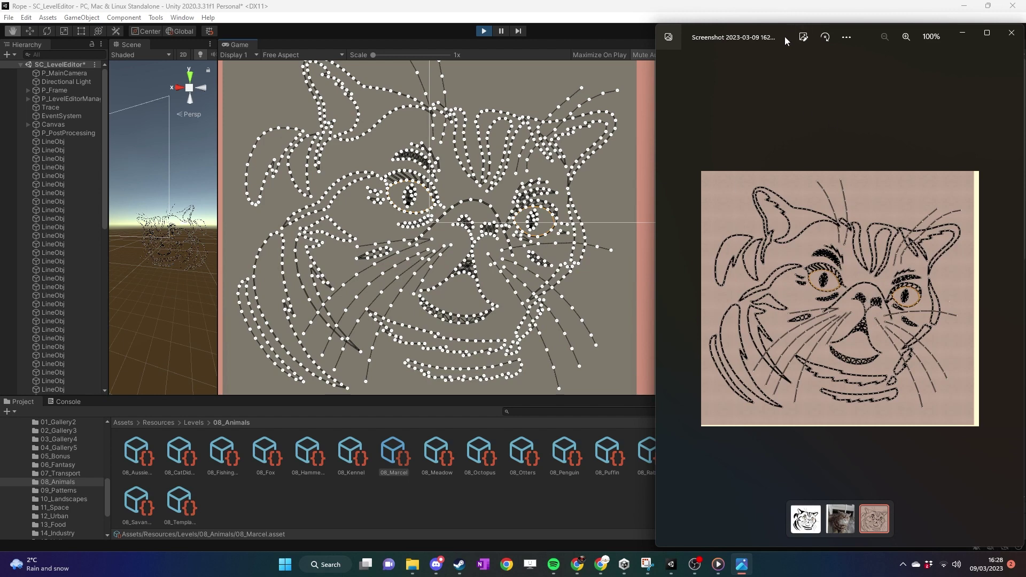
drag(785, 36, 762, 46)
drag(772, 46, 777, 44)
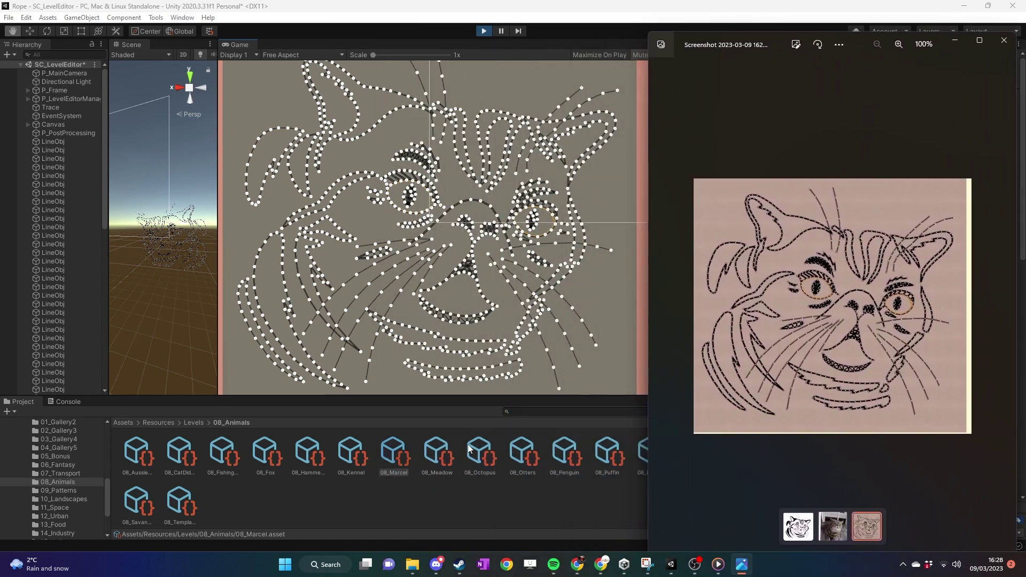
click(267, 456)
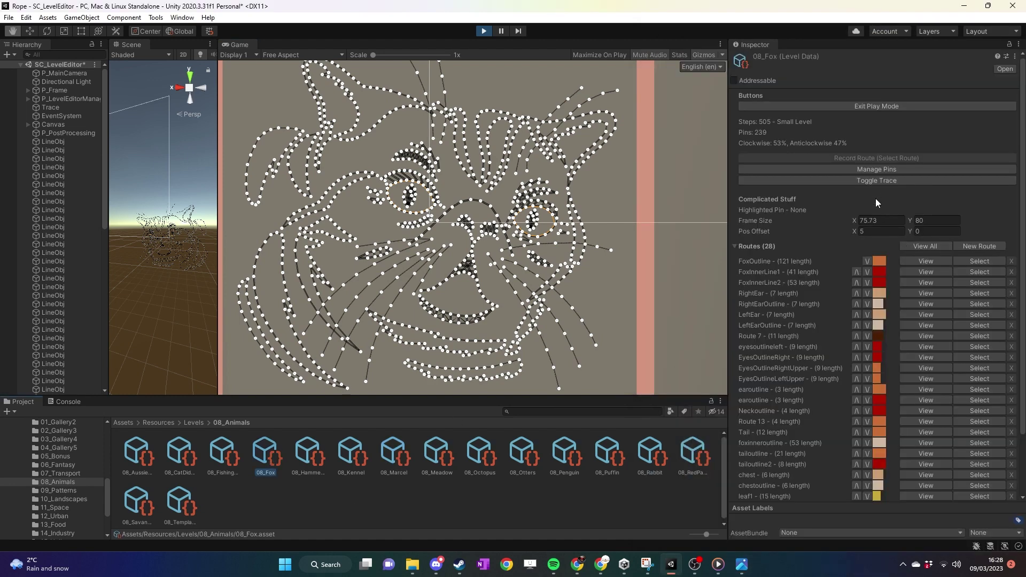
click(897, 106)
click(883, 245)
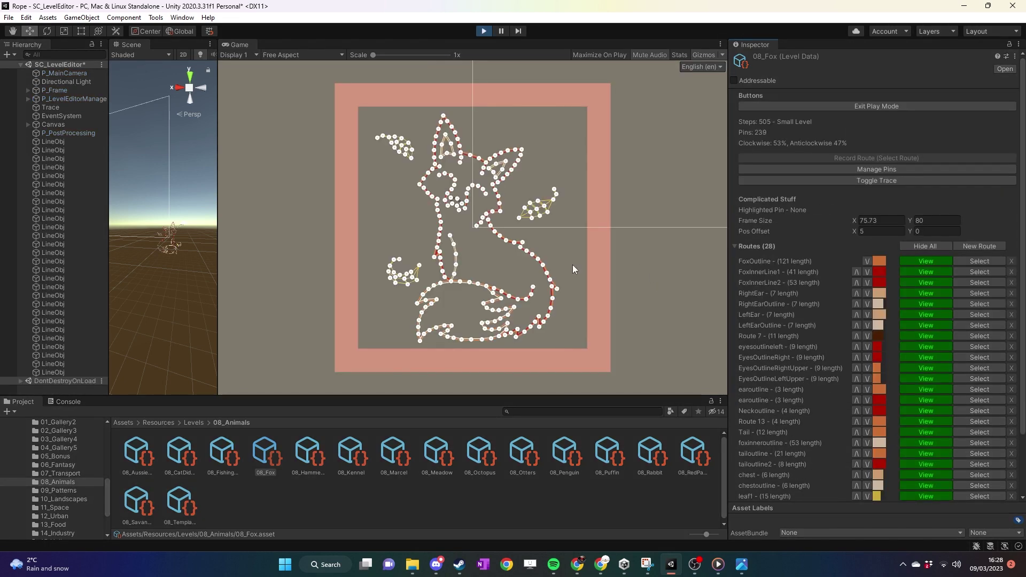
scroll(579, 258, up, 3)
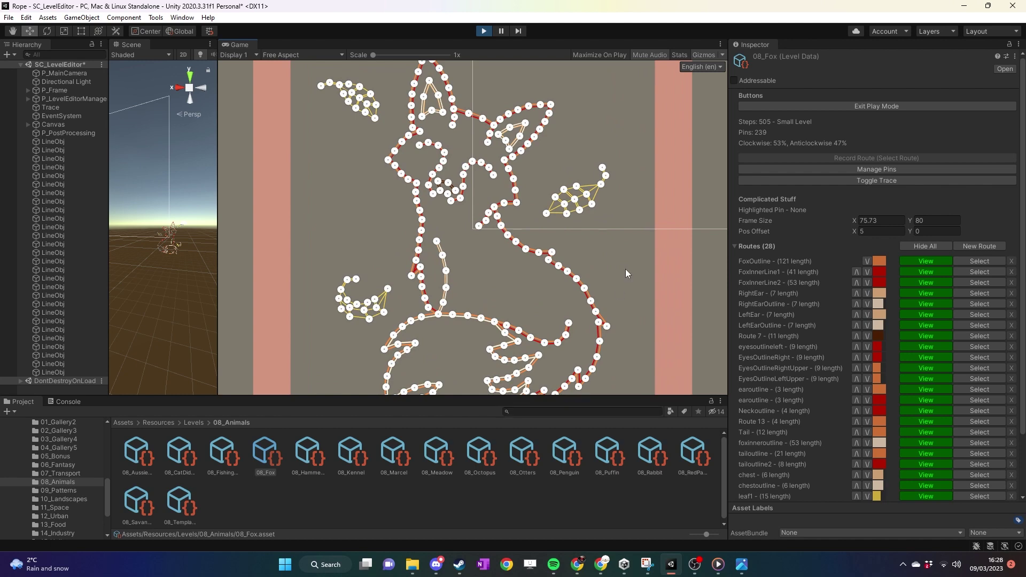
middle_drag(626, 269, 603, 261)
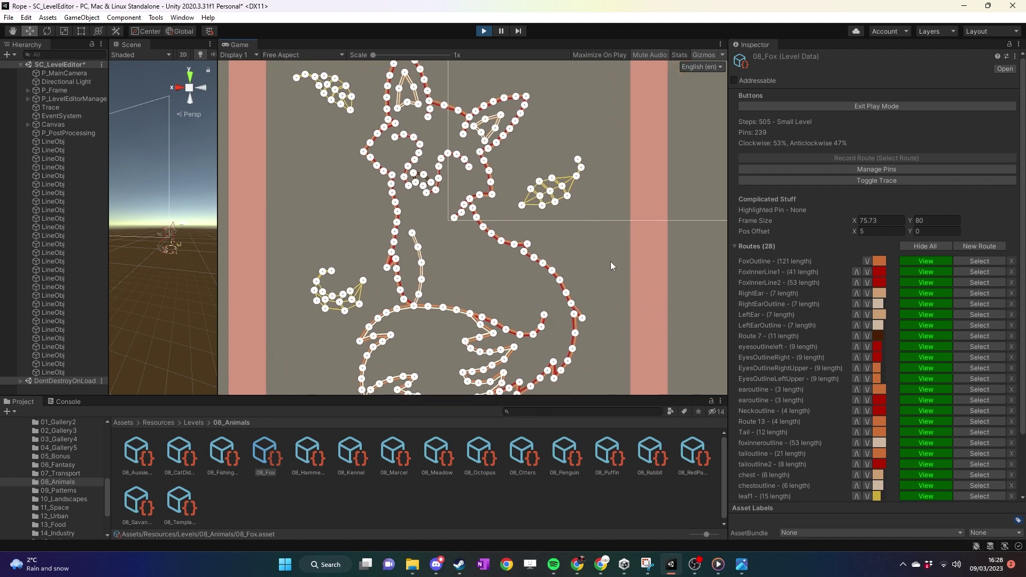
mouse_move(603, 569)
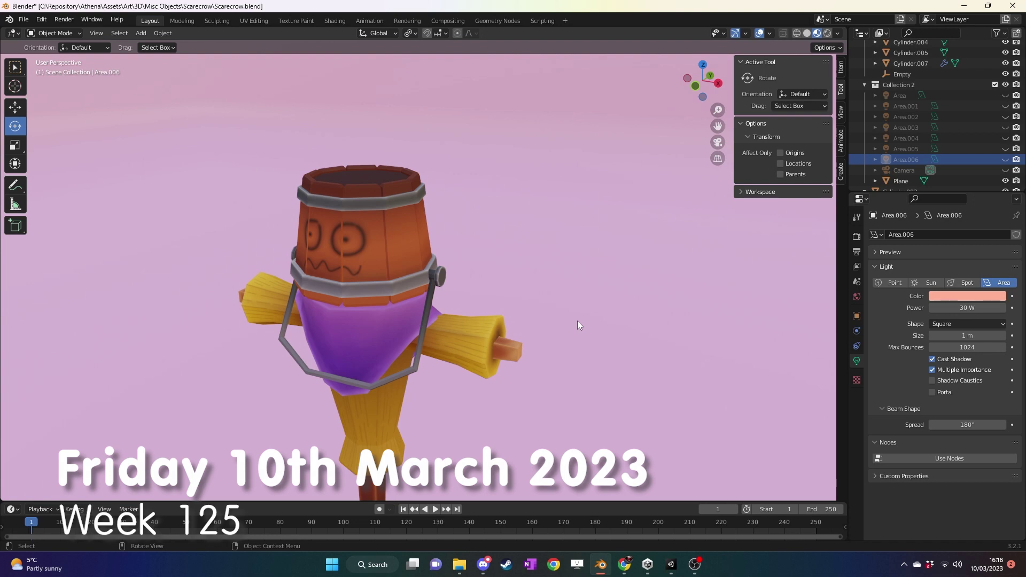
scroll(571, 314, down, 4)
middle_drag(569, 317, 483, 316)
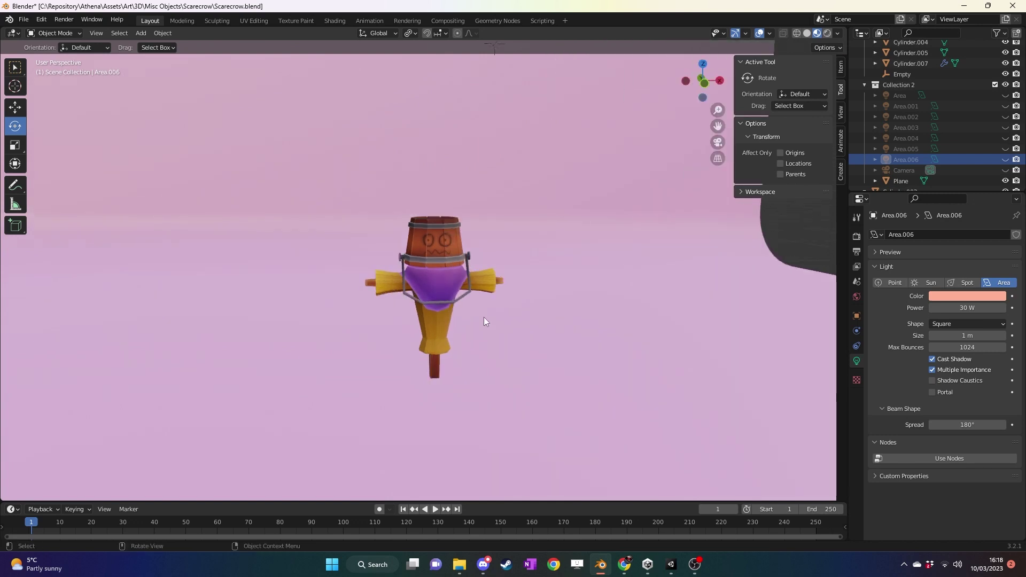
scroll(437, 326, down, 5)
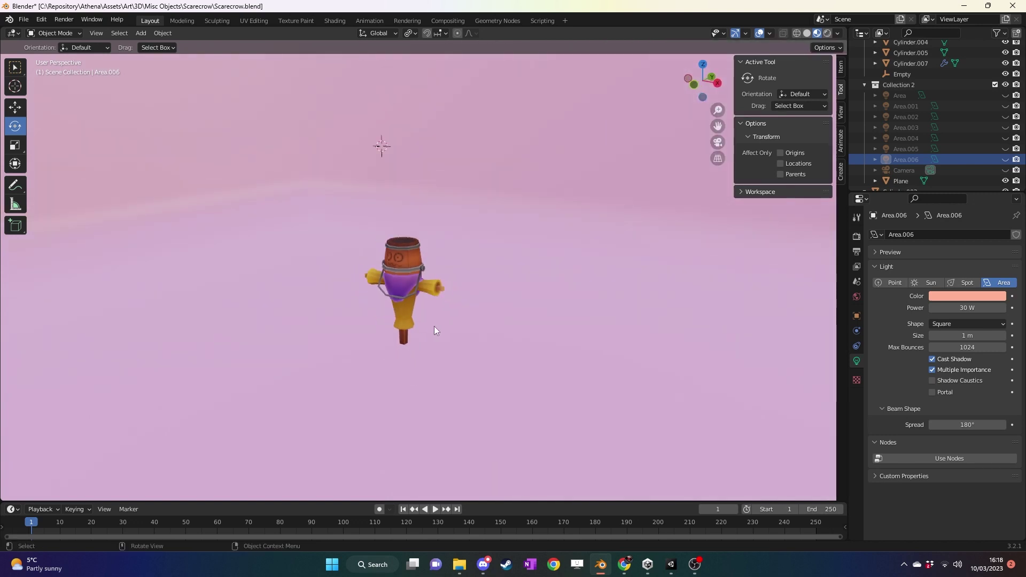
middle_drag(434, 327, 454, 342)
scroll(454, 342, down, 3)
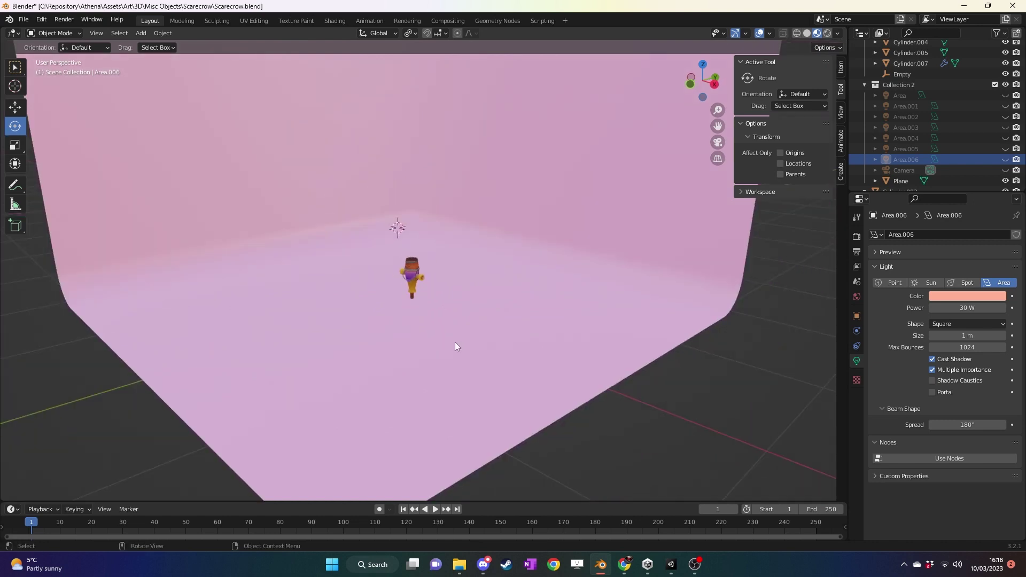
scroll(455, 342, up, 3)
middle_drag(399, 340, 369, 348)
scroll(426, 338, up, 2)
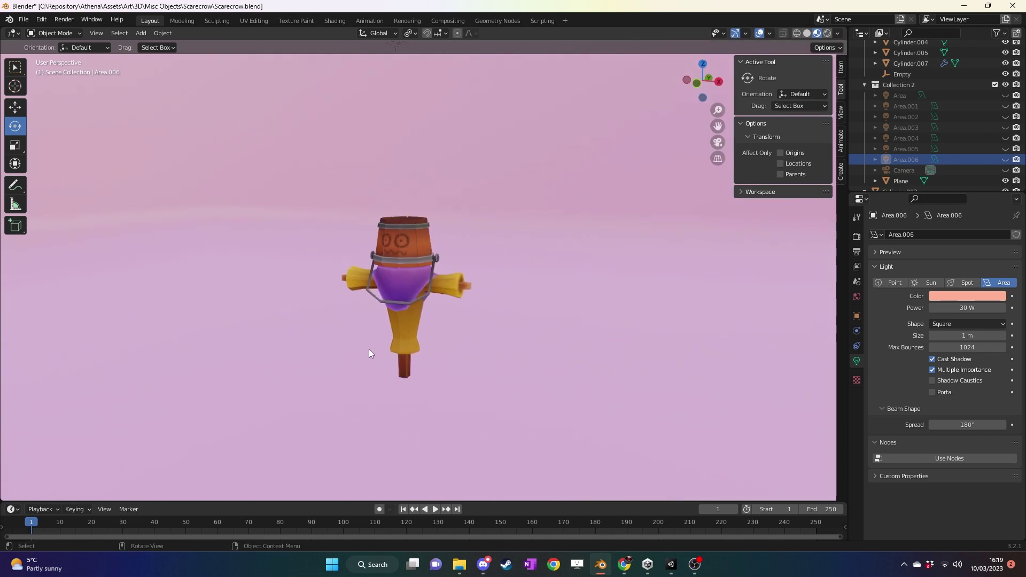
scroll(369, 349, up, 2)
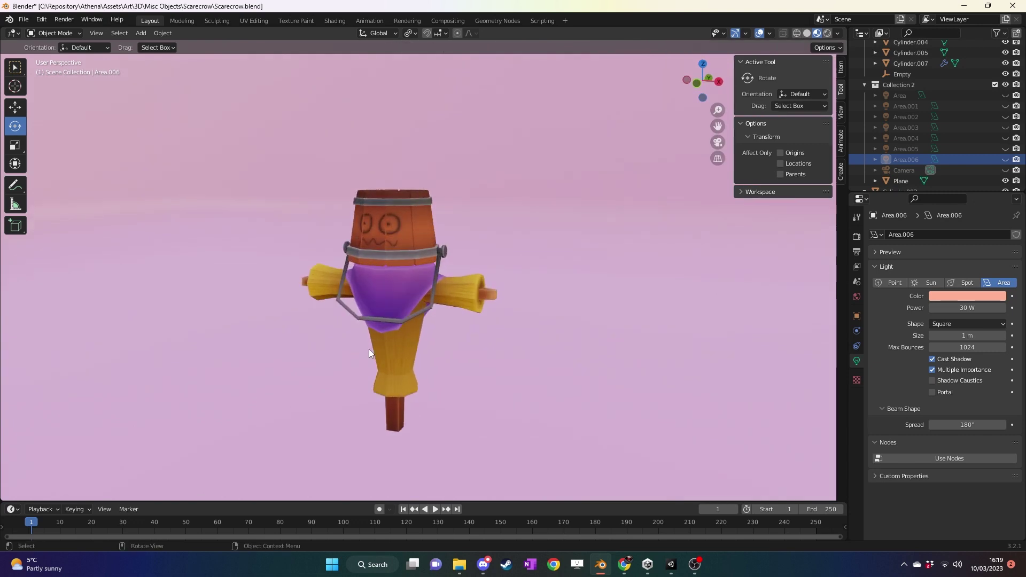
middle_drag(369, 349, 364, 354)
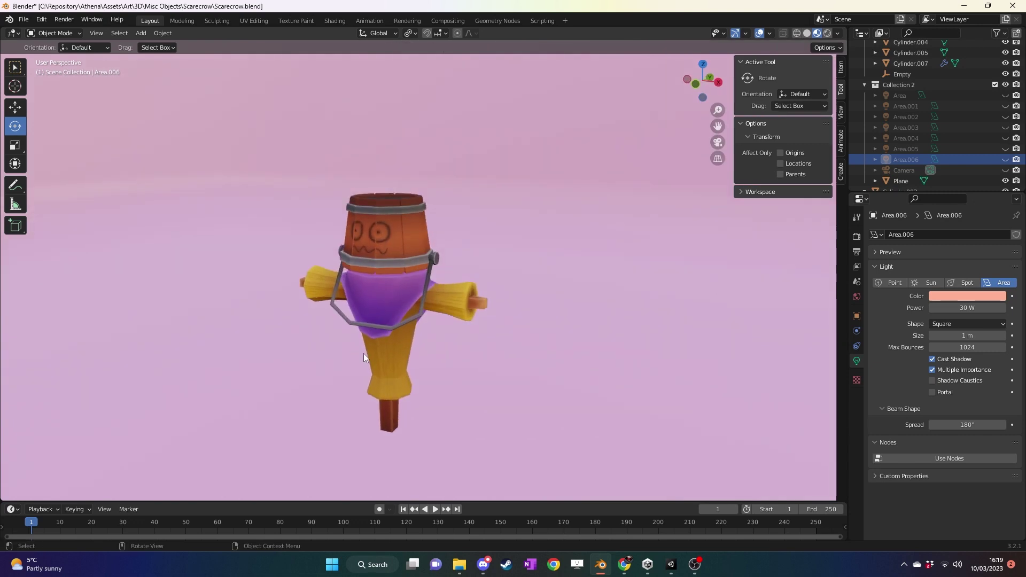
middle_drag(364, 354, 427, 326)
middle_drag(529, 407, 412, 396)
scroll(399, 331, up, 2)
scroll(522, 371, down, 3)
middle_drag(523, 371, 425, 355)
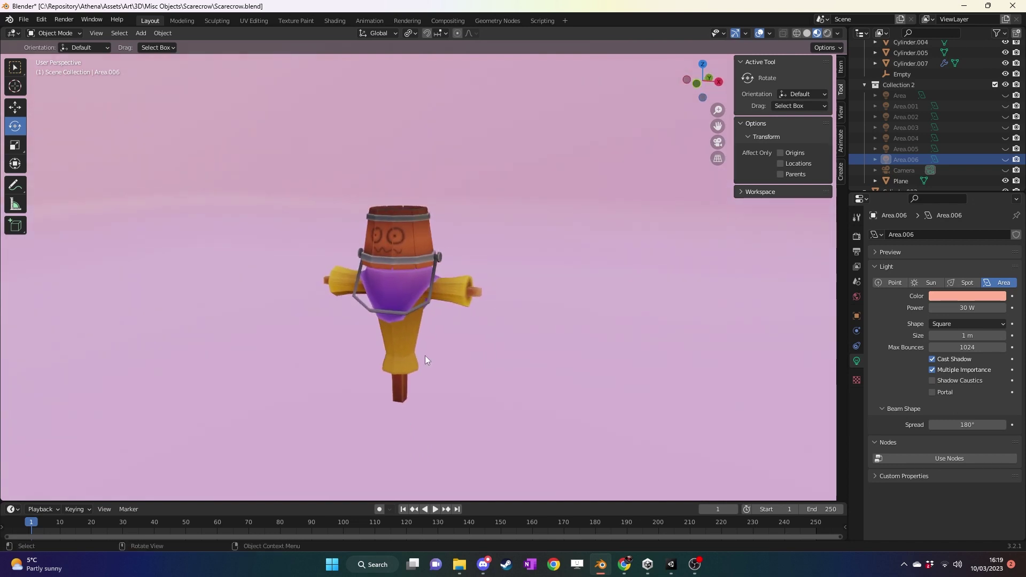
scroll(425, 355, up, 3)
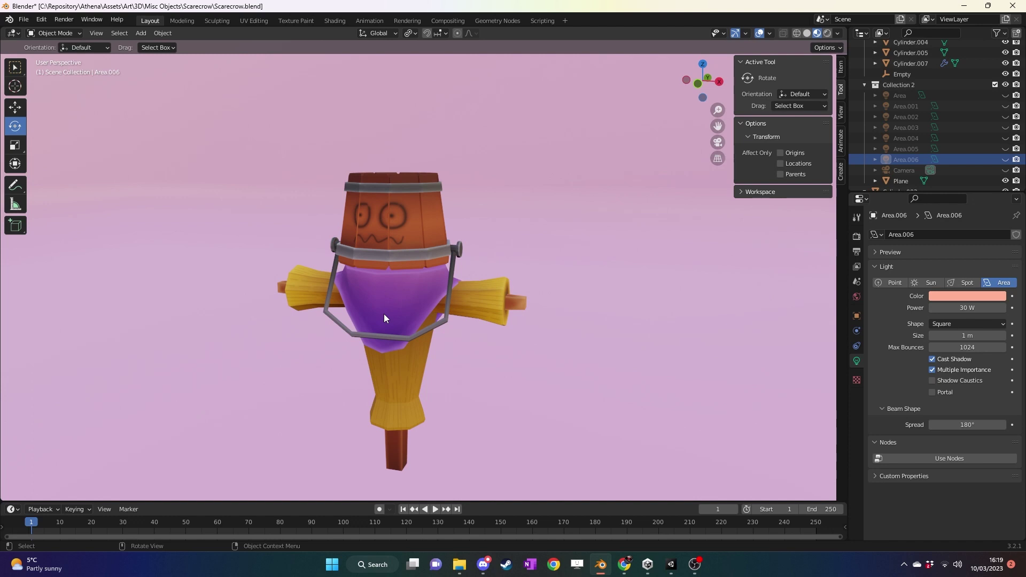
middle_drag(428, 306, 419, 358)
scroll(431, 313, down, 3)
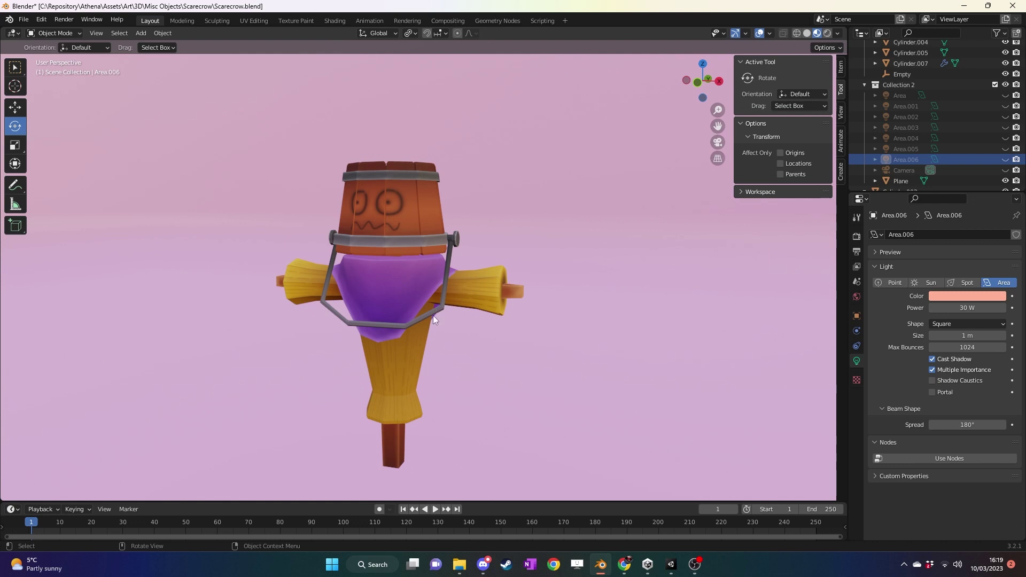
mouse_move(433, 316)
middle_down()
mouse_move(444, 336)
mouse_move(367, 304)
mouse_move(302, 305)
mouse_move(422, 304)
mouse_move(436, 320)
middle_up()
click(667, 521)
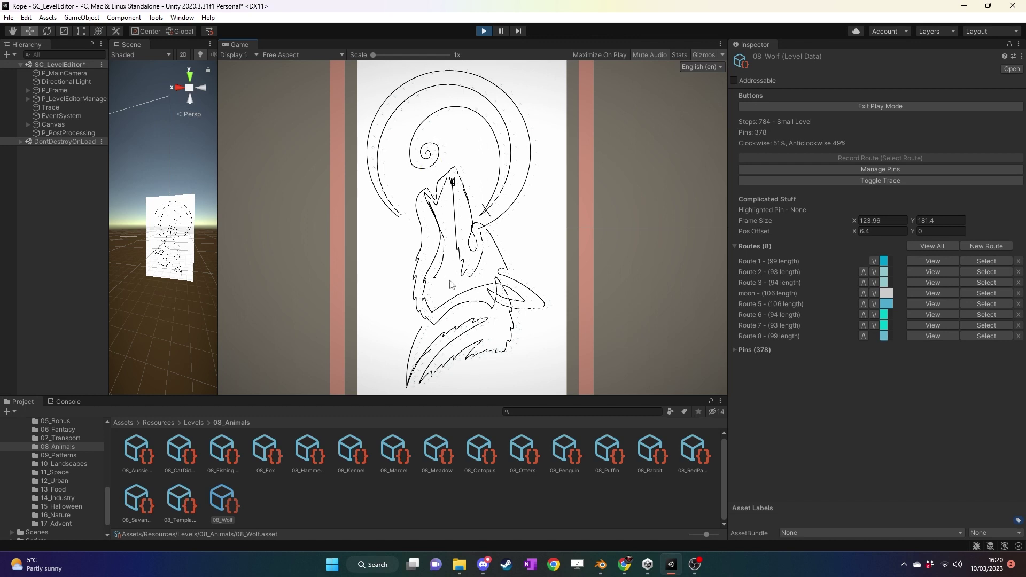
Hide the wolf's reference drawing, show all eight routes, and pan and zoom around the wolf.
click(911, 181)
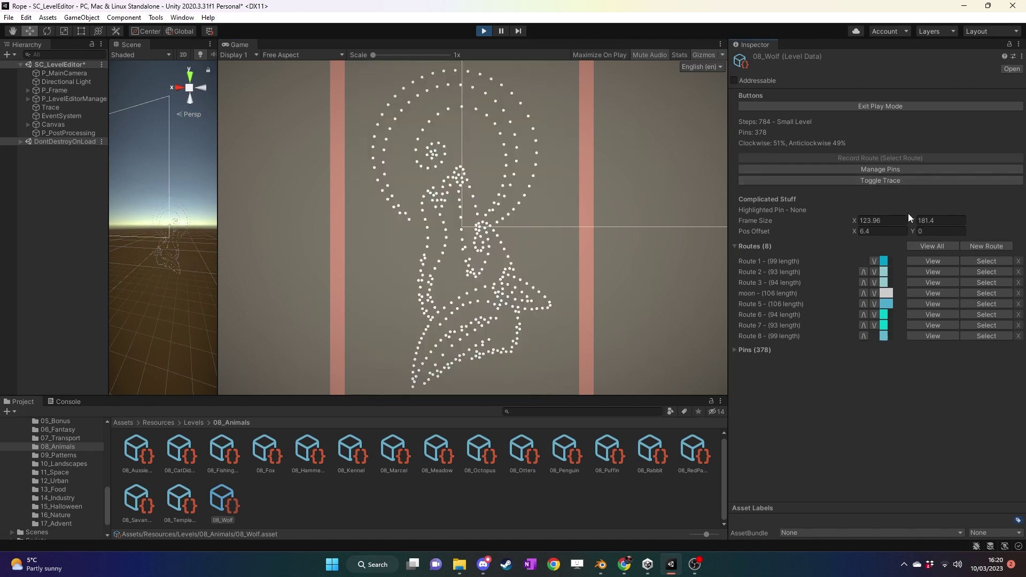
click(930, 248)
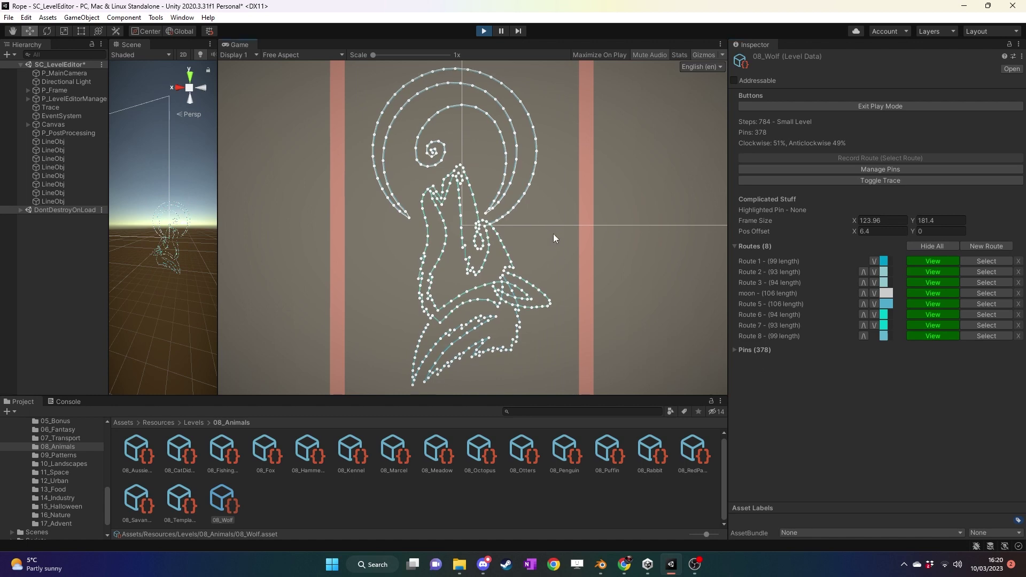
scroll(552, 217, up, 5)
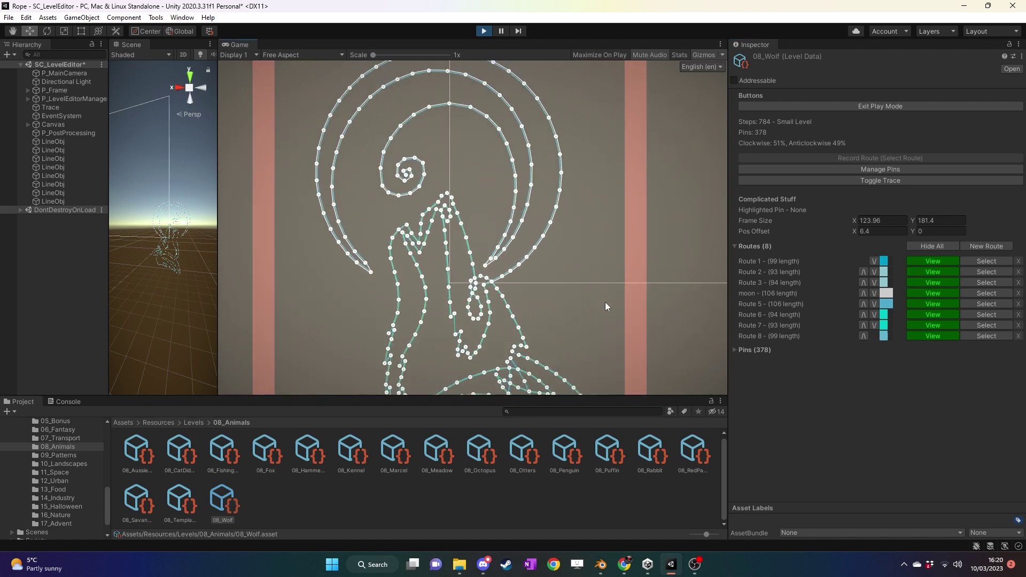
middle_drag(605, 303, 567, 214)
middle_drag(595, 277, 592, 236)
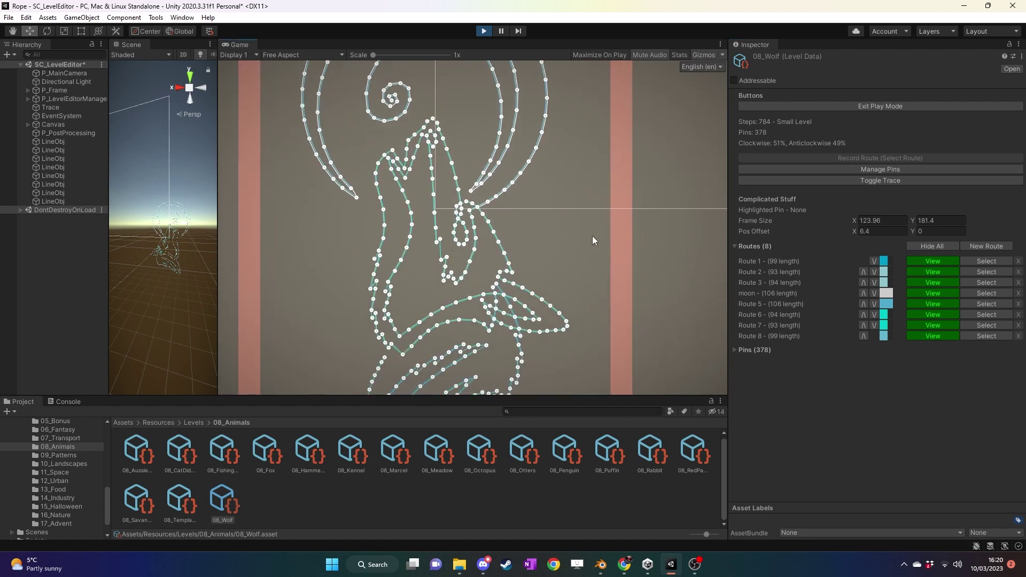
scroll(592, 235, down, 2)
middle_drag(643, 263, 639, 248)
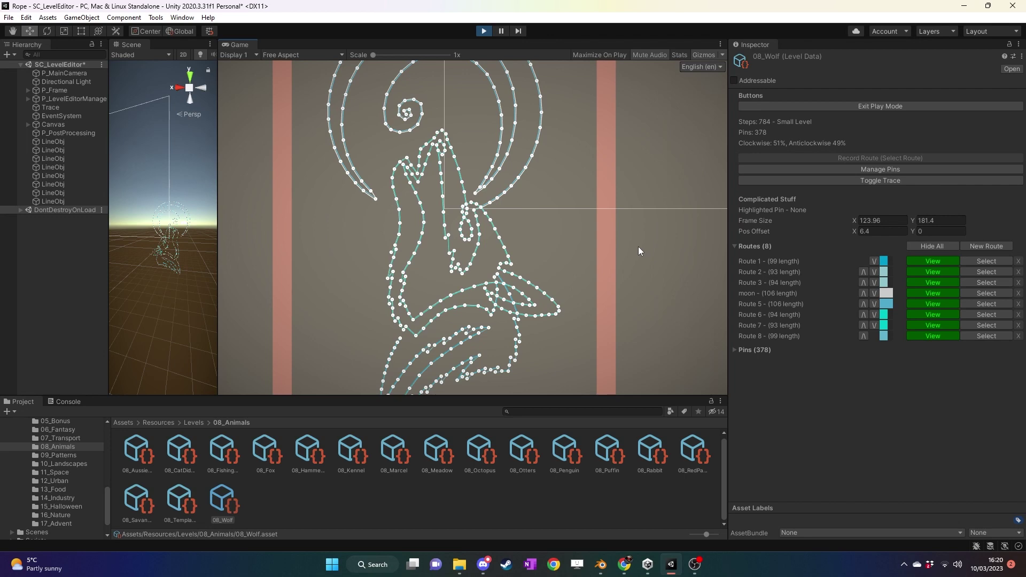
mouse_move(642, 300)
middle_down()
mouse_move(591, 265)
mouse_move(580, 233)
mouse_move(559, 261)
middle_up()
scroll(580, 233, down, 2)
scroll(560, 262, down, 2)
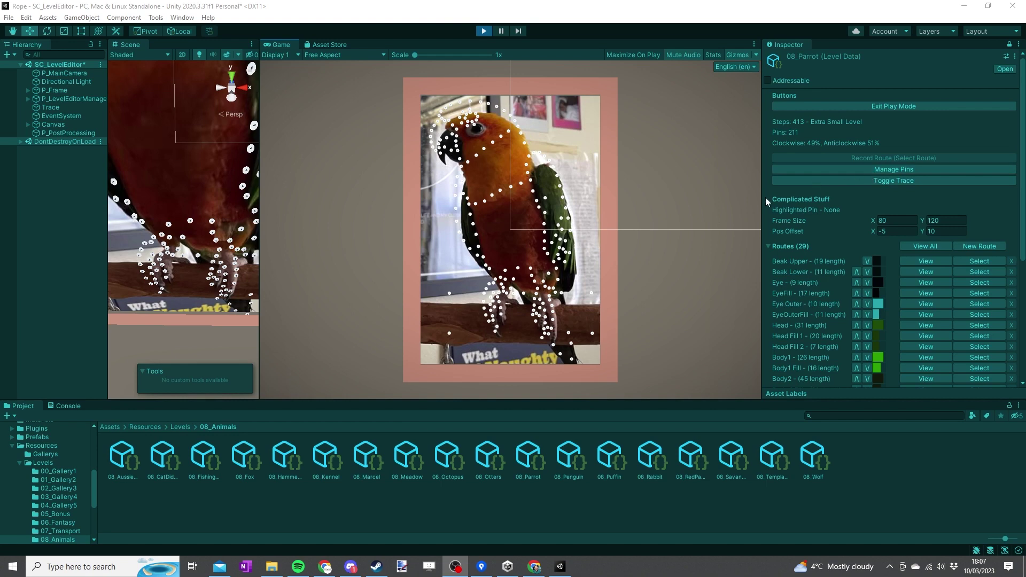
Show all parrot routes, hide the reference photo, and pan the layout down and right.
click(885, 180)
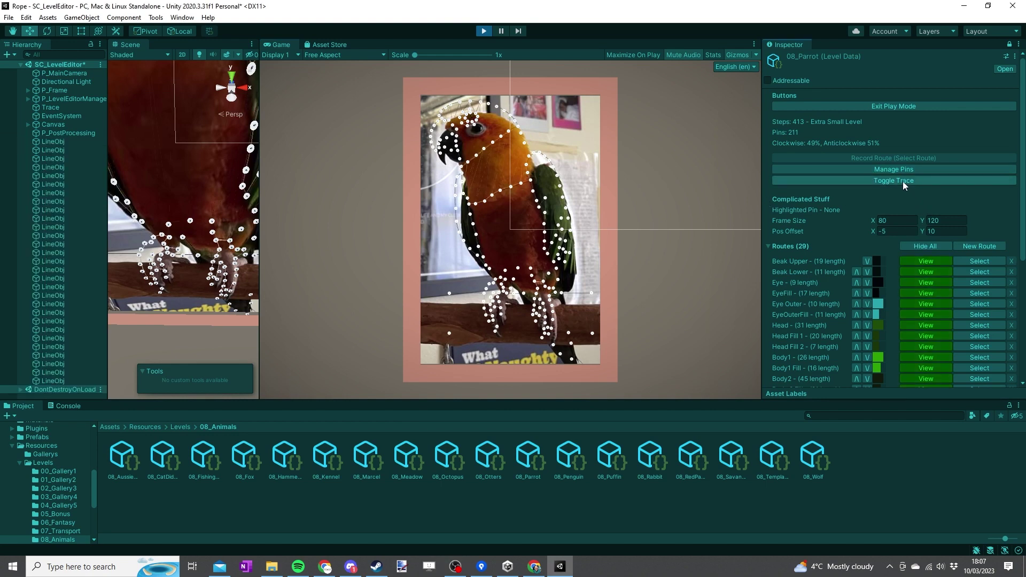
click(903, 182)
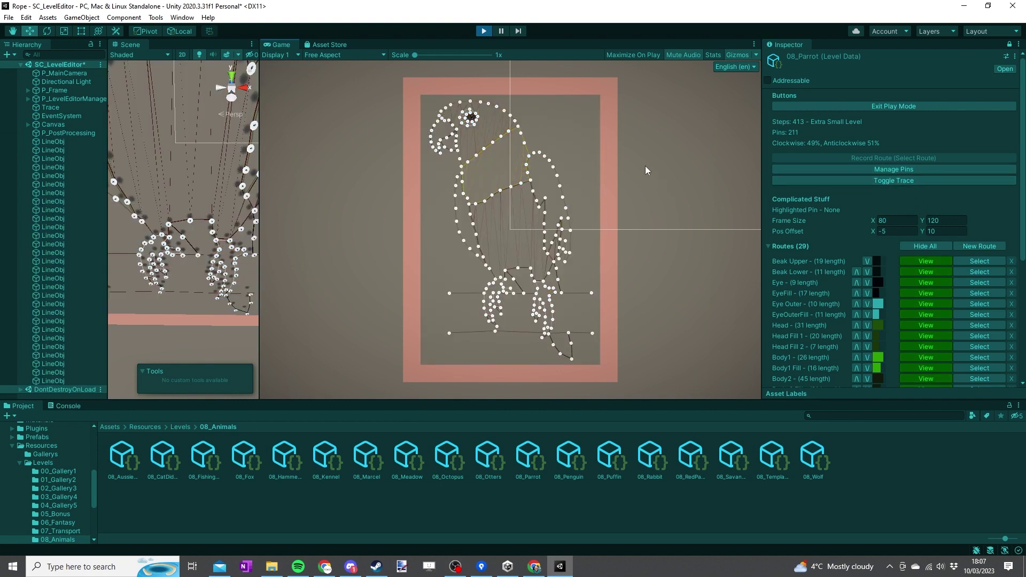
scroll(589, 195, up, 5)
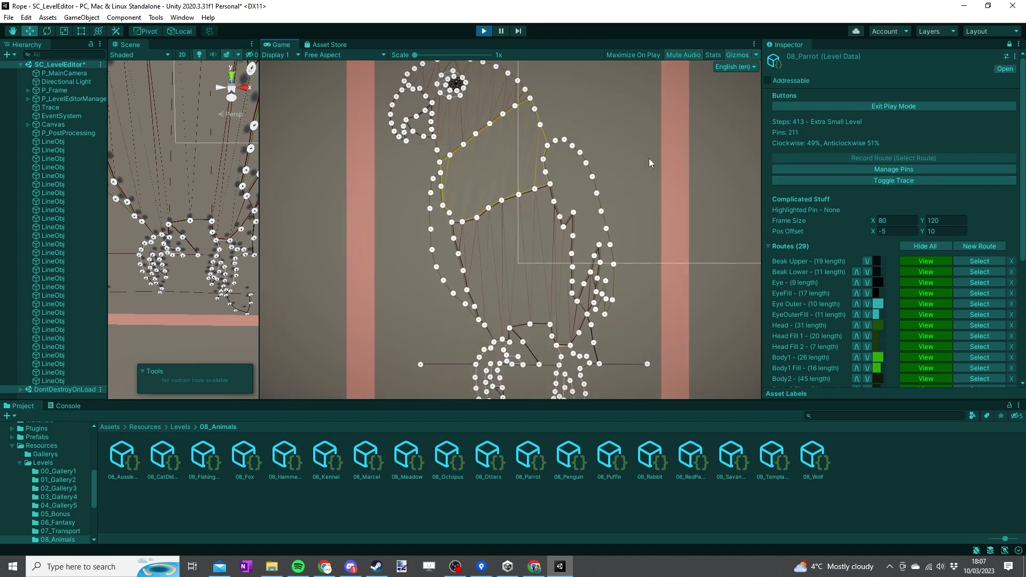
middle_drag(649, 158, 668, 243)
Toggle the parrot photo on and off while panning to the parrot's head, ending with it hidden.
click(833, 182)
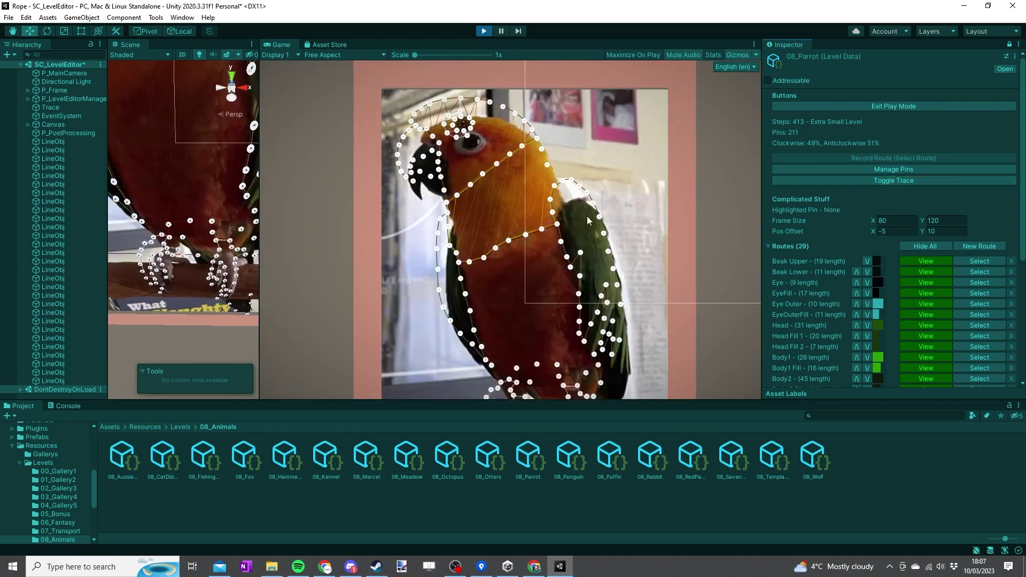
scroll(587, 216, up, 1)
click(878, 181)
middle_drag(606, 190, 608, 230)
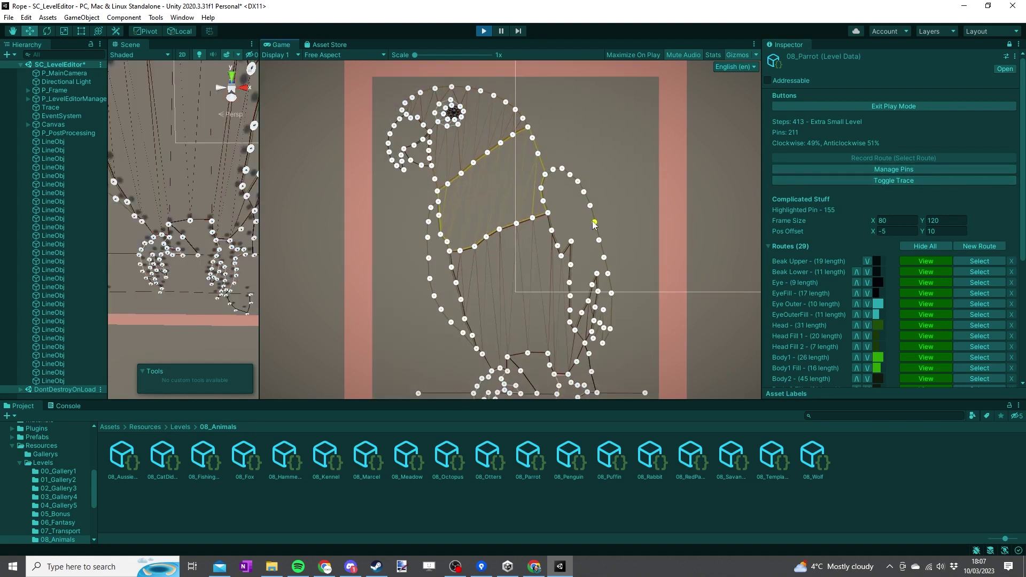
middle_drag(512, 281, 536, 198)
middle_drag(438, 241, 508, 294)
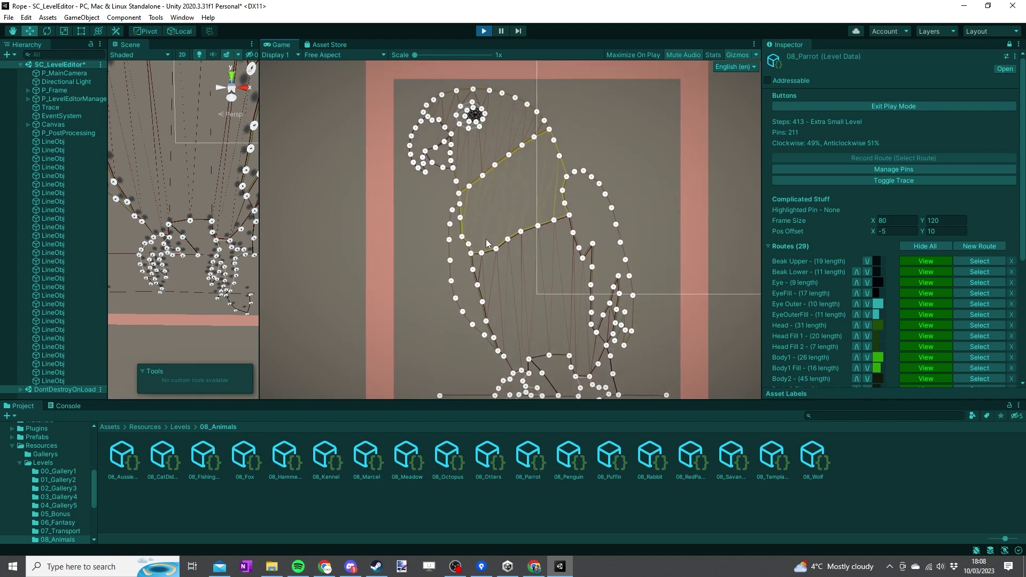
click(885, 183)
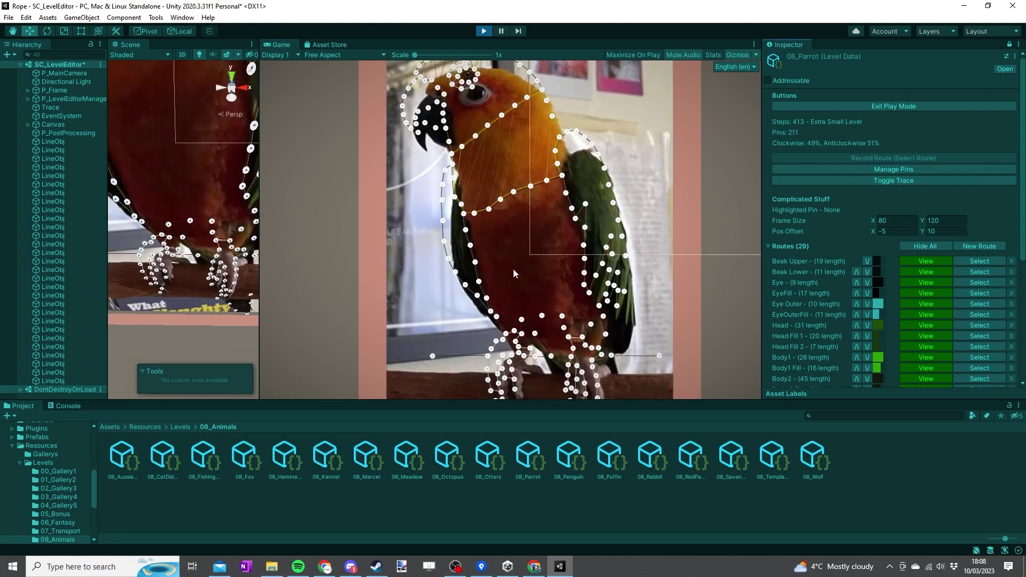
click(888, 182)
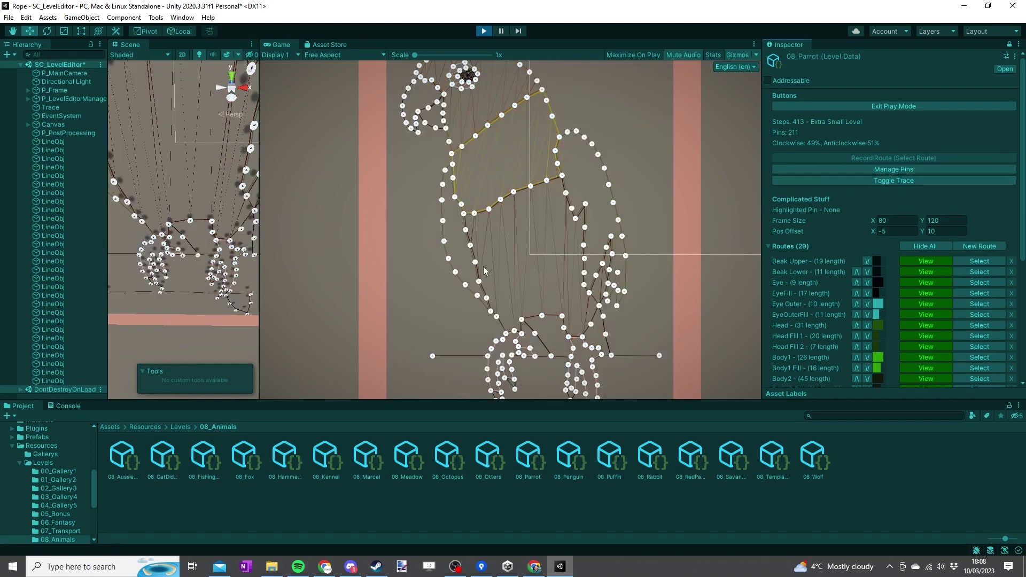